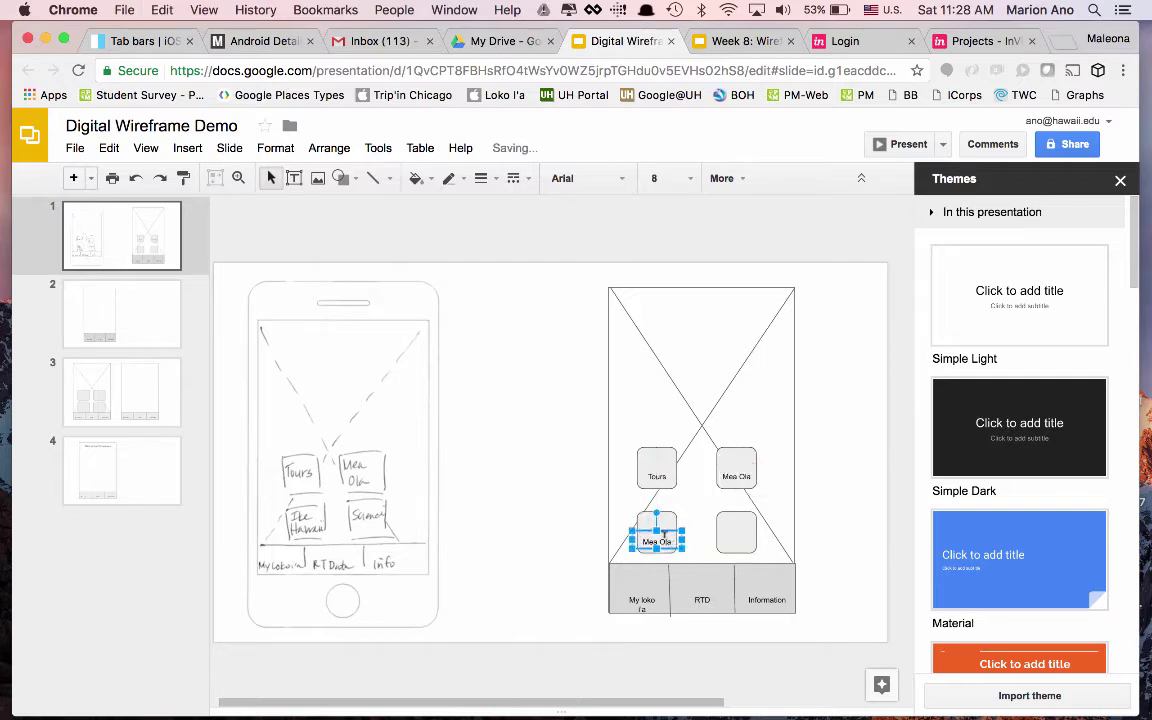
Change the text label on the lower-left button of the wireframe to "Ike Hawaii".
{"action": "triple_click", "coordinate": [665, 533]}
{"action": "type", "text": "Ike Hawaii"}
{"action": "left_click", "coordinate": [707, 552]}
Duplicate the "Ike Hawaii" label, place the copy on the lower-right button and change its text to "Science".
{"action": "left_click", "coordinate": [660, 535]}
{"action": "key", "text": "super+c"}
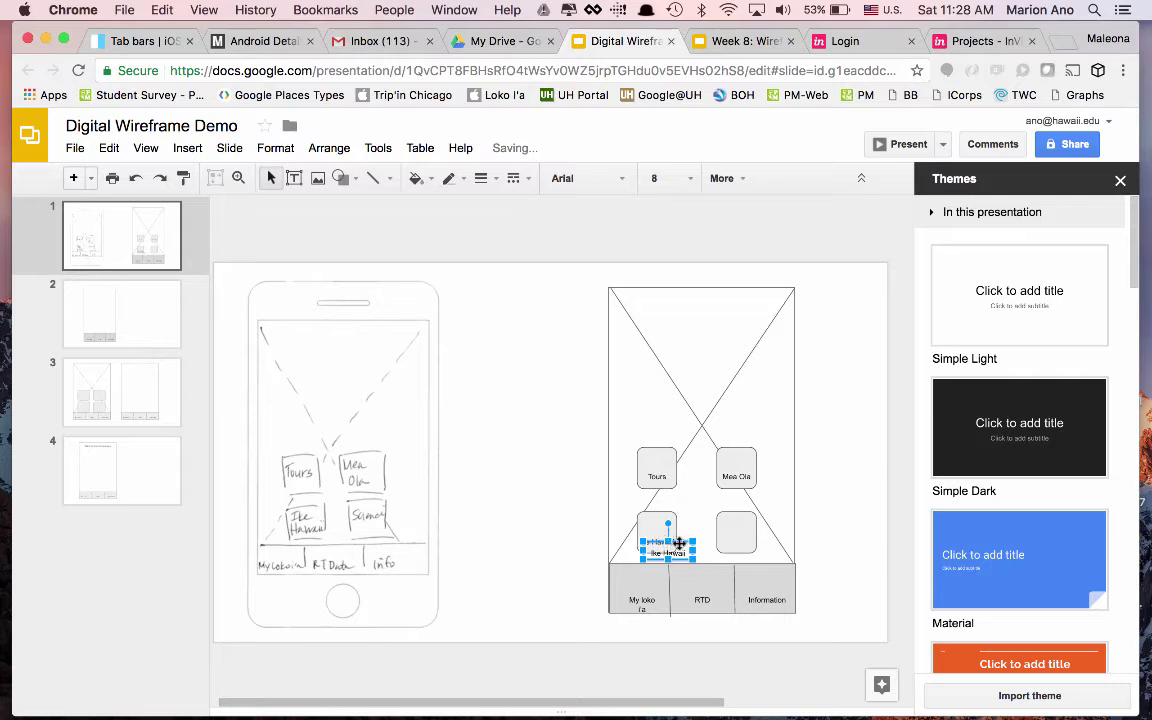
{"action": "key", "text": "super+v"}
{"action": "left_click_drag", "start_coordinate": [662, 537], "coordinate": [737, 545]}
{"action": "triple_click", "coordinate": [737, 545]}
{"action": "type", "text": "Science"}
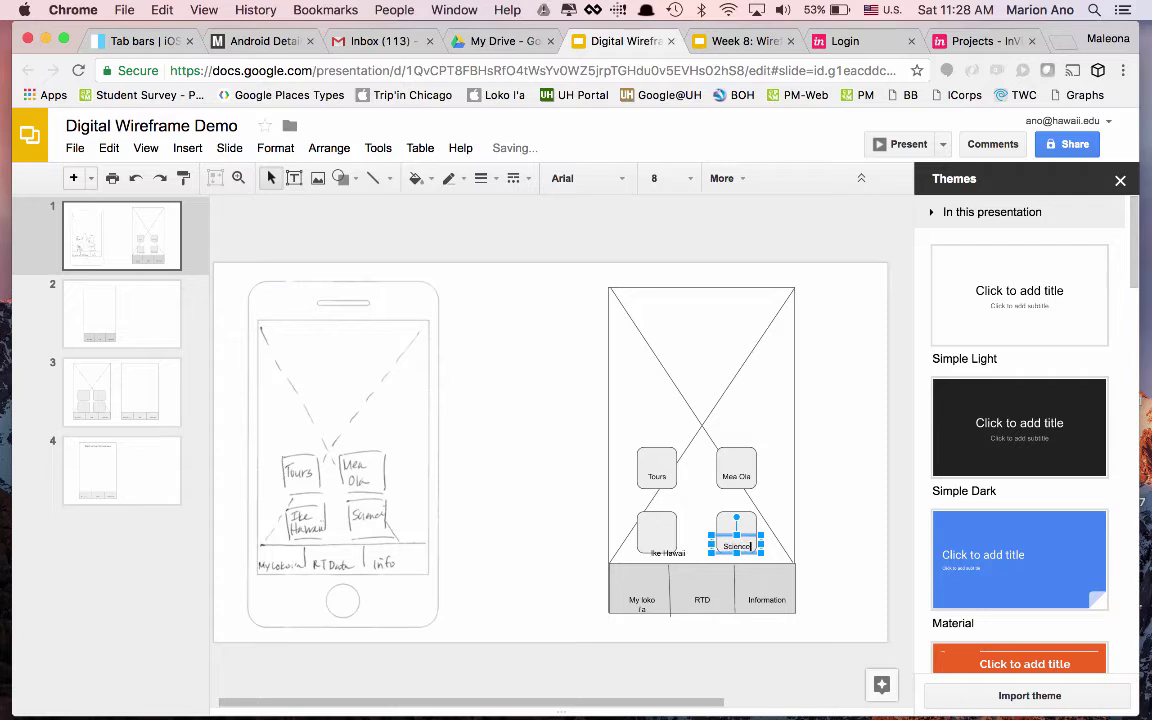
Move the displaced "Ike Hawaii" label back onto the lower part of its button, level with the "Science" label.
{"action": "left_click", "coordinate": [689, 498]}
{"action": "left_click", "coordinate": [667, 540]}
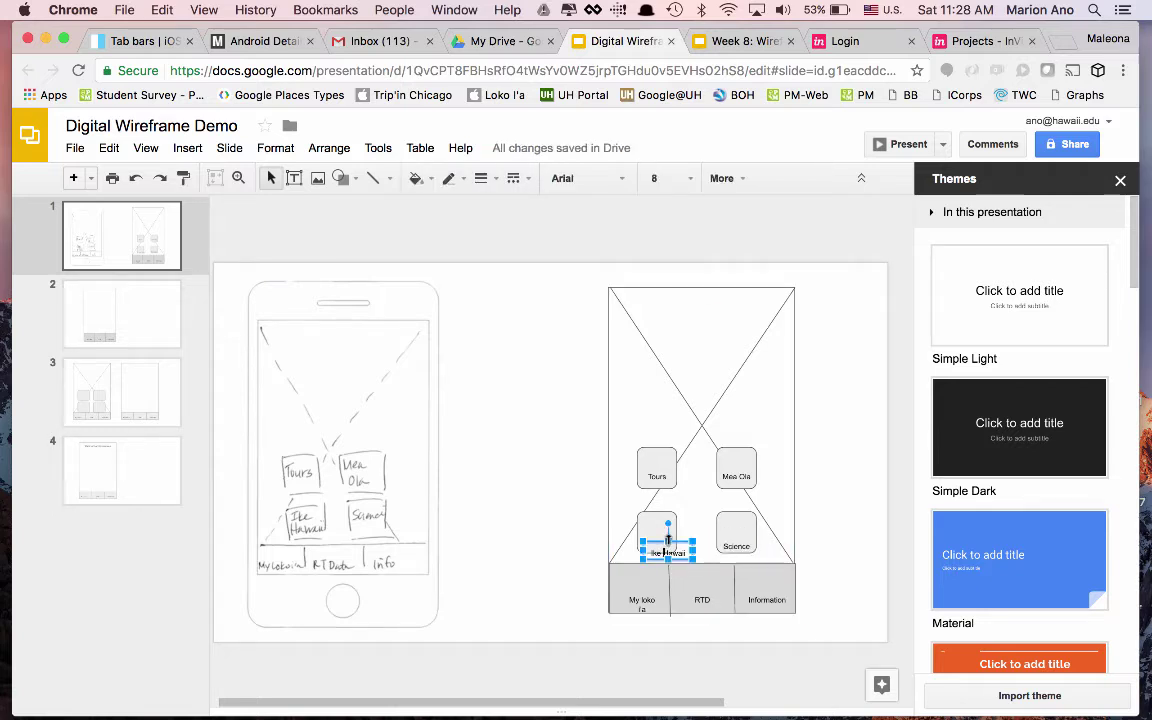
{"action": "left_click_drag", "start_coordinate": [667, 541], "coordinate": [670, 531]}
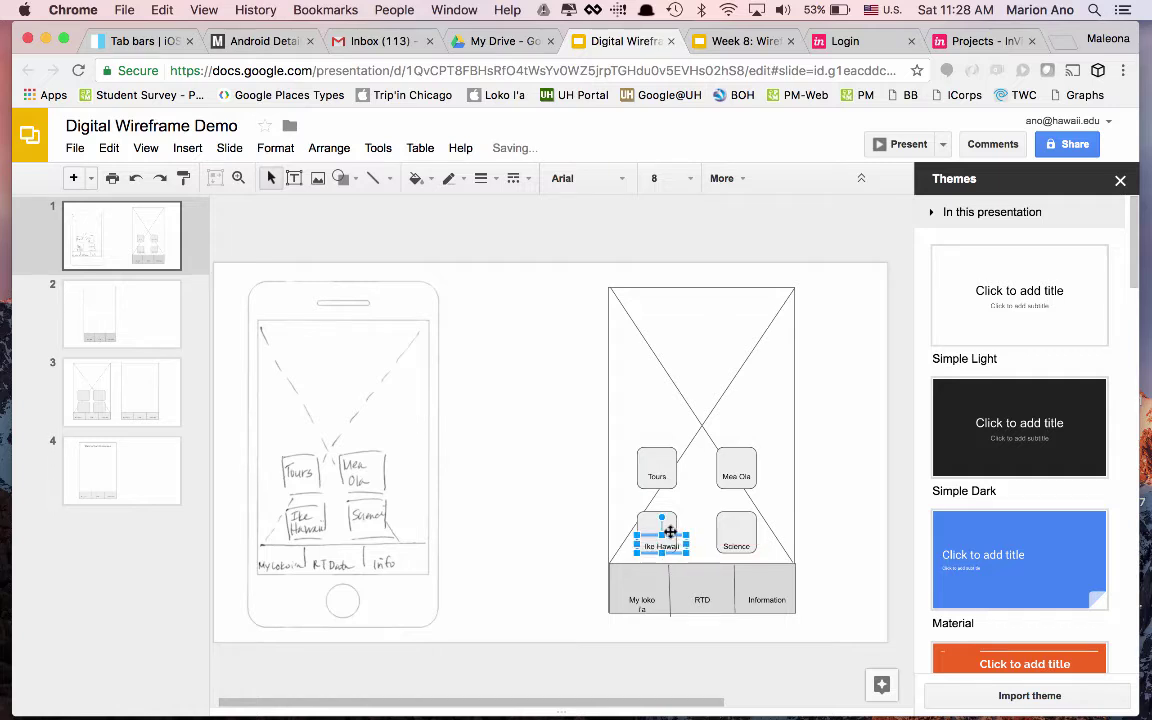
{"action": "left_click", "coordinate": [708, 538]}
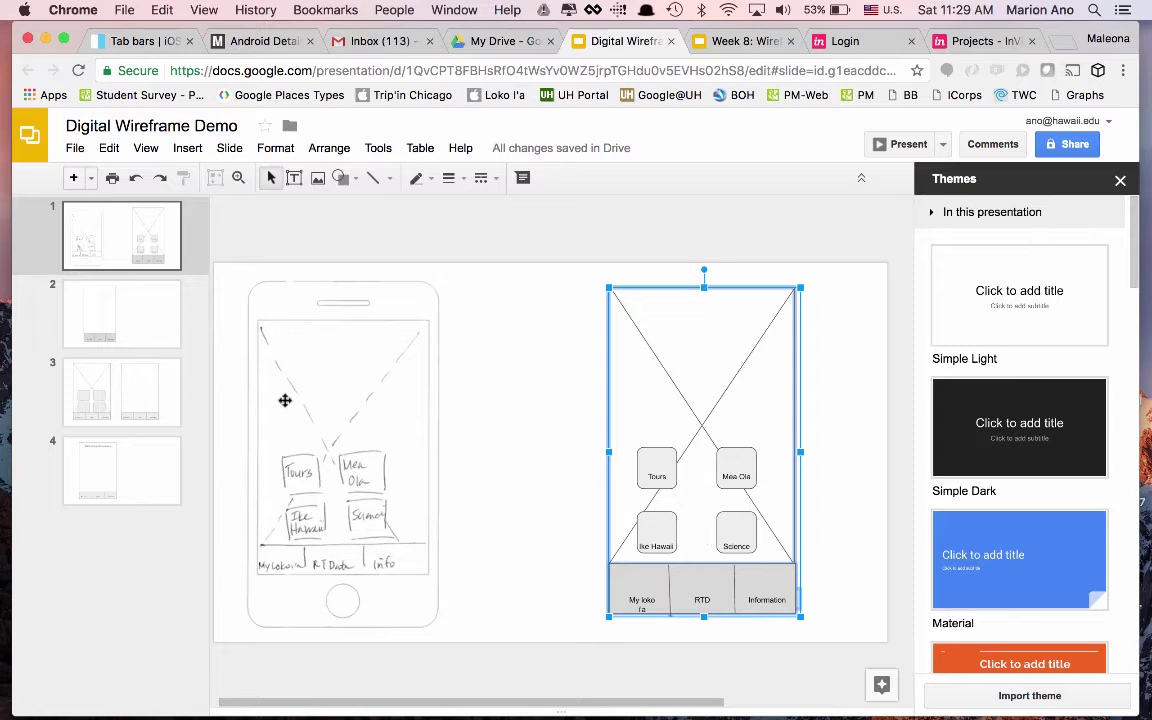
Duplicate the blank phone frame with its tab bar on slide 2 and place the copy beside the original.
{"action": "left_click", "coordinate": [107, 330]}
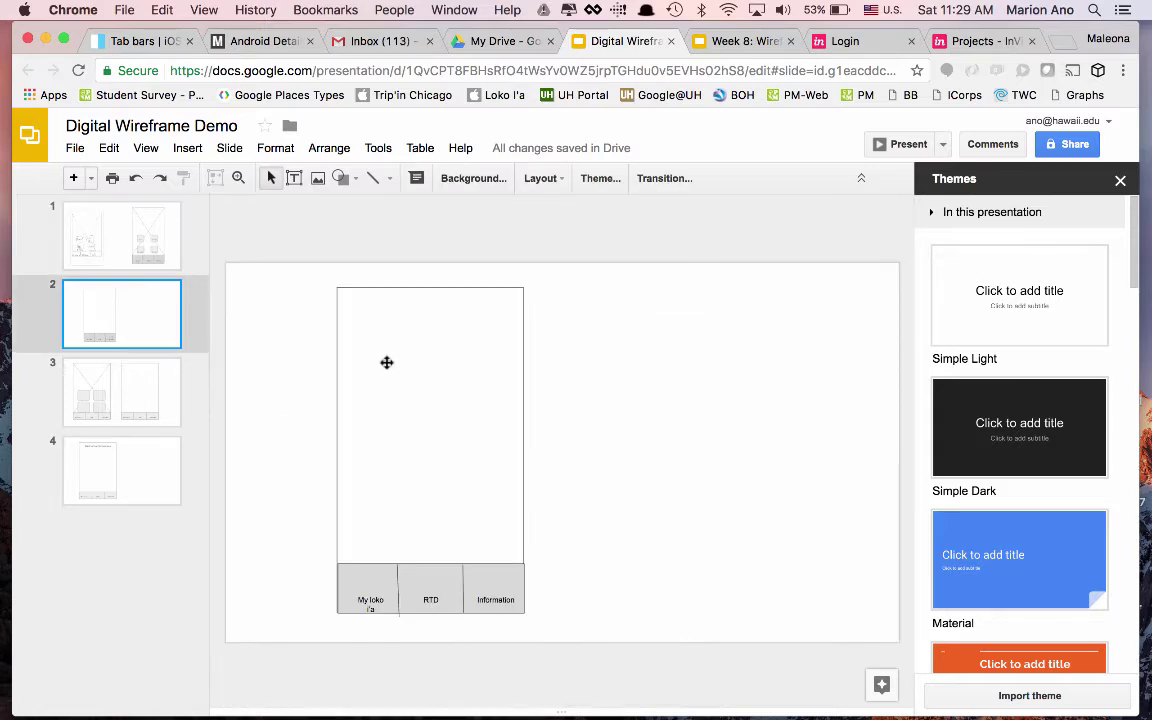
{"action": "left_click", "coordinate": [419, 287]}
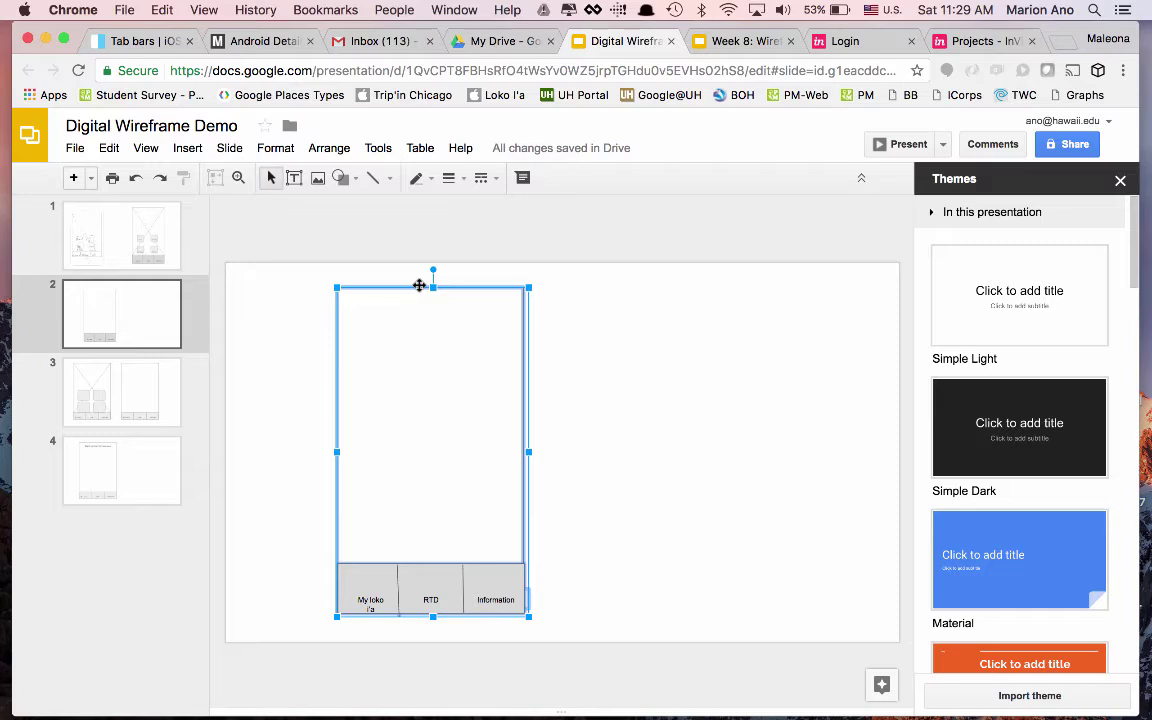
{"action": "key", "text": "super+d"}
{"action": "left_click_drag", "start_coordinate": [489, 316], "coordinate": [763, 313]}
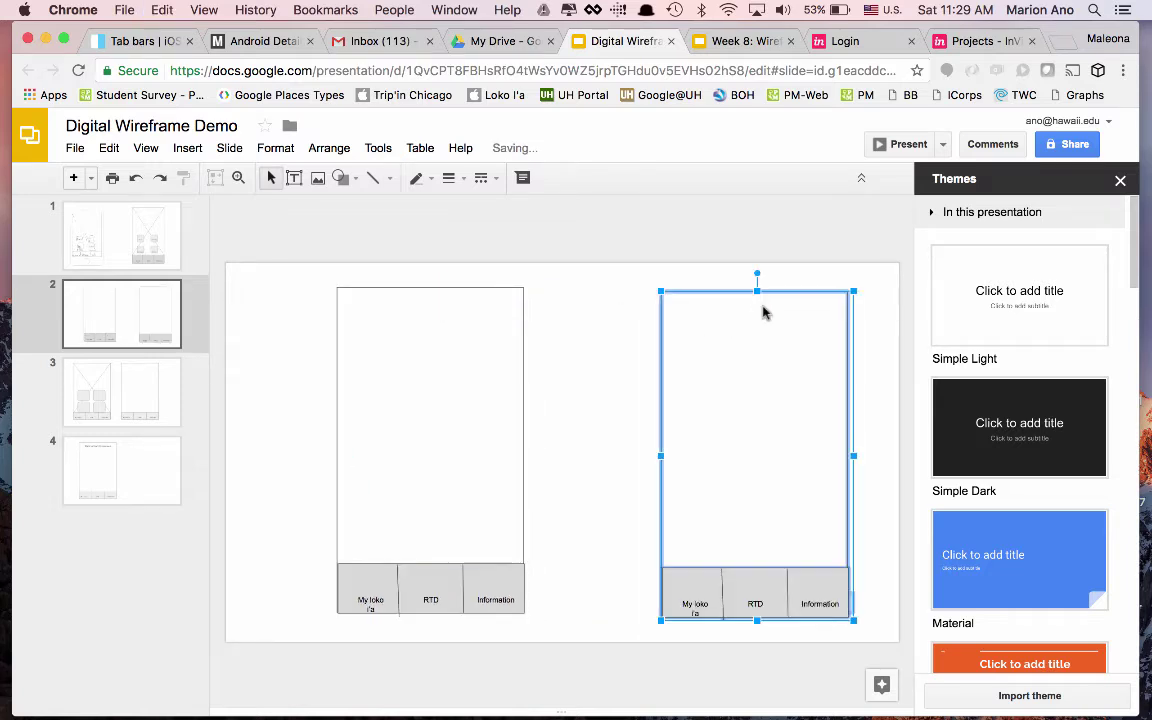
Add a text box reading "Walking Tour Homescreen" near the top of the left phone frame.
{"action": "left_click", "coordinate": [294, 177]}
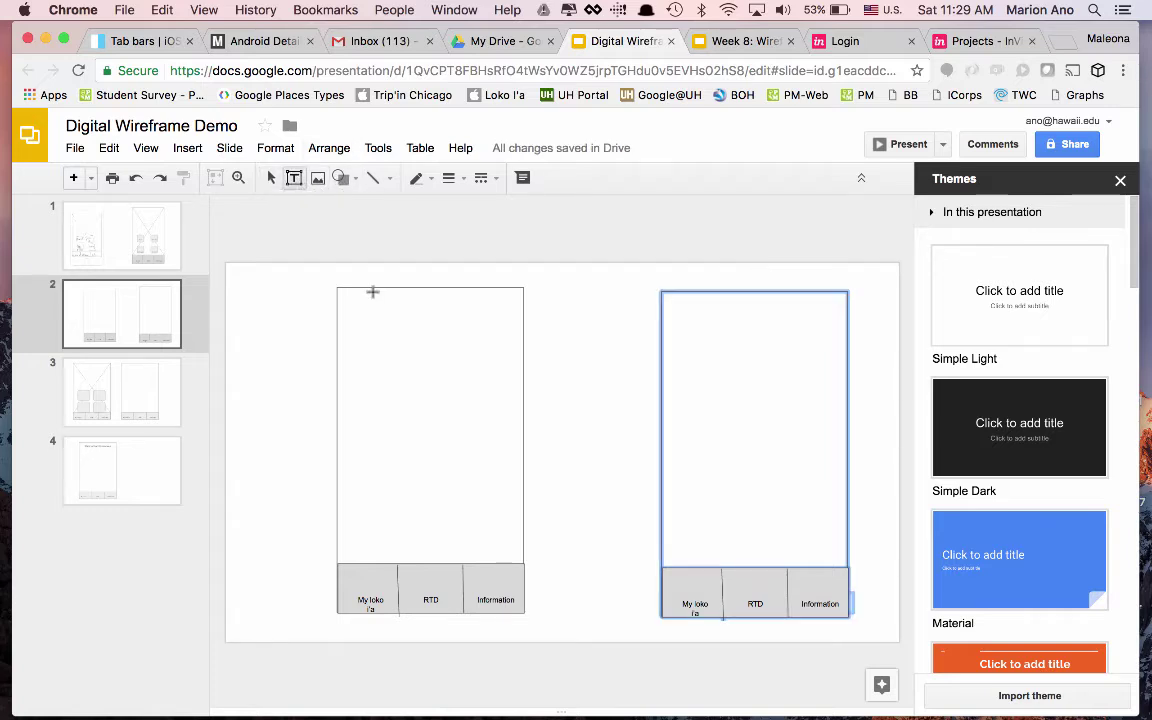
{"action": "left_click", "coordinate": [367, 308]}
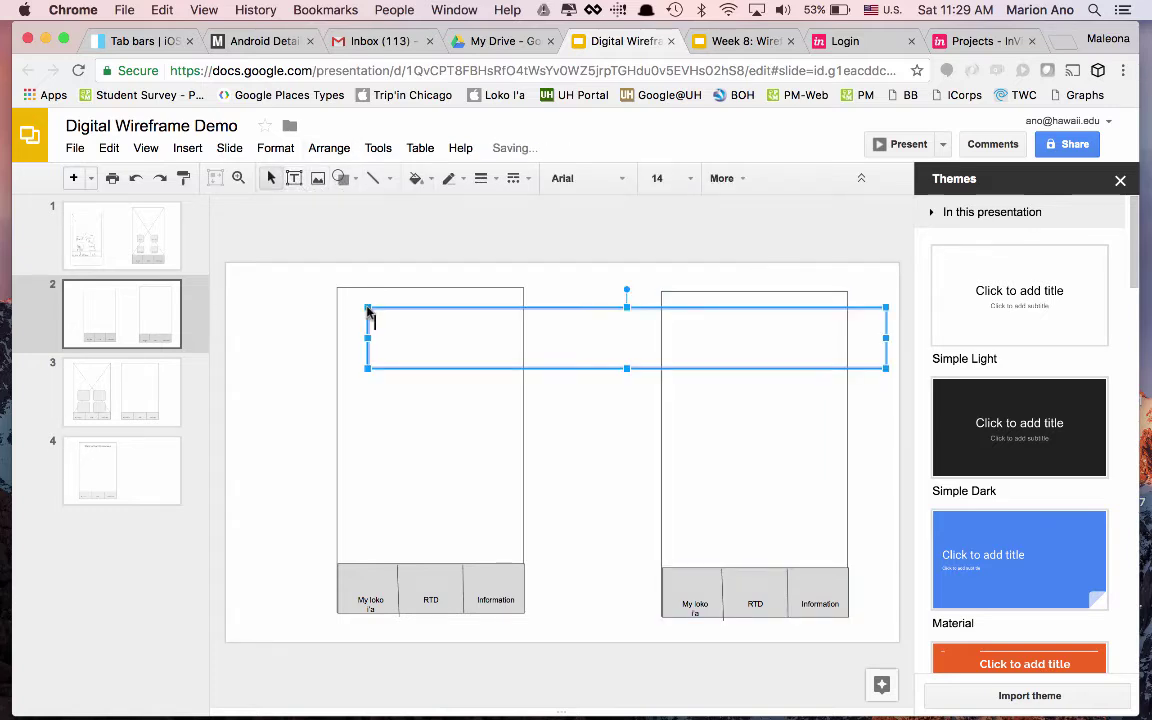
{"action": "type", "text": "Walking Tour Homescreen"}
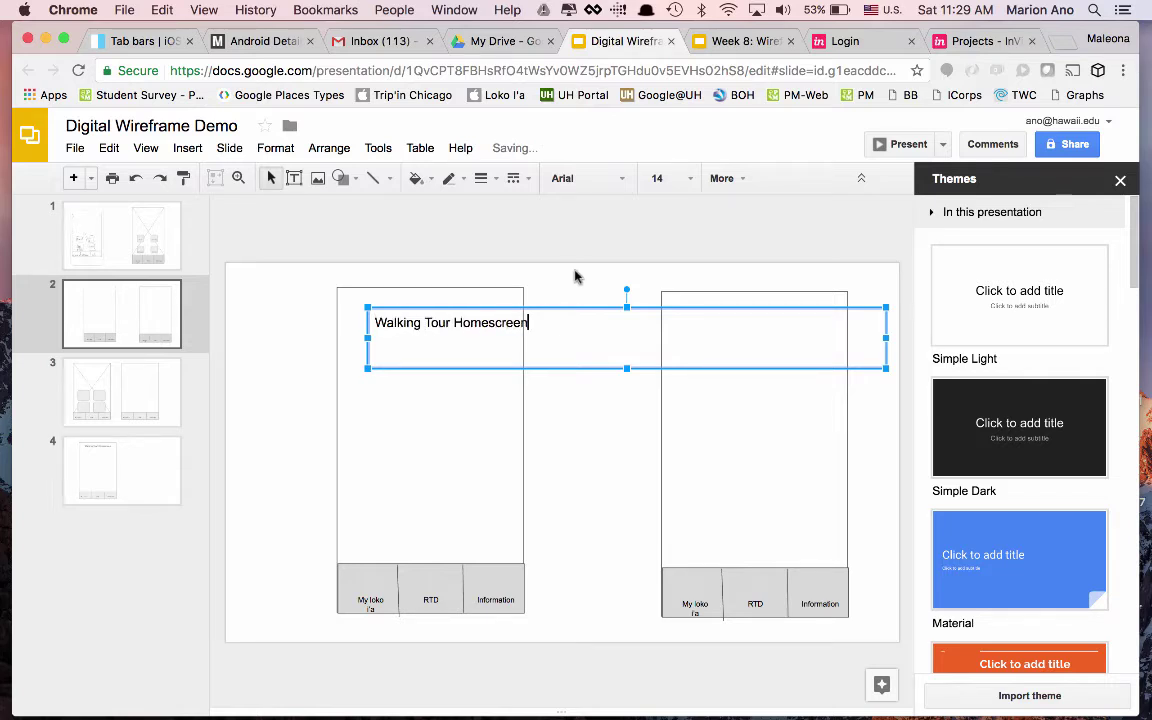
Resize and reposition the "Walking Tour Homescreen" text box to fit on one line inside the top of the left frame.
{"action": "left_click_drag", "start_coordinate": [864, 338], "coordinate": [506, 338]}
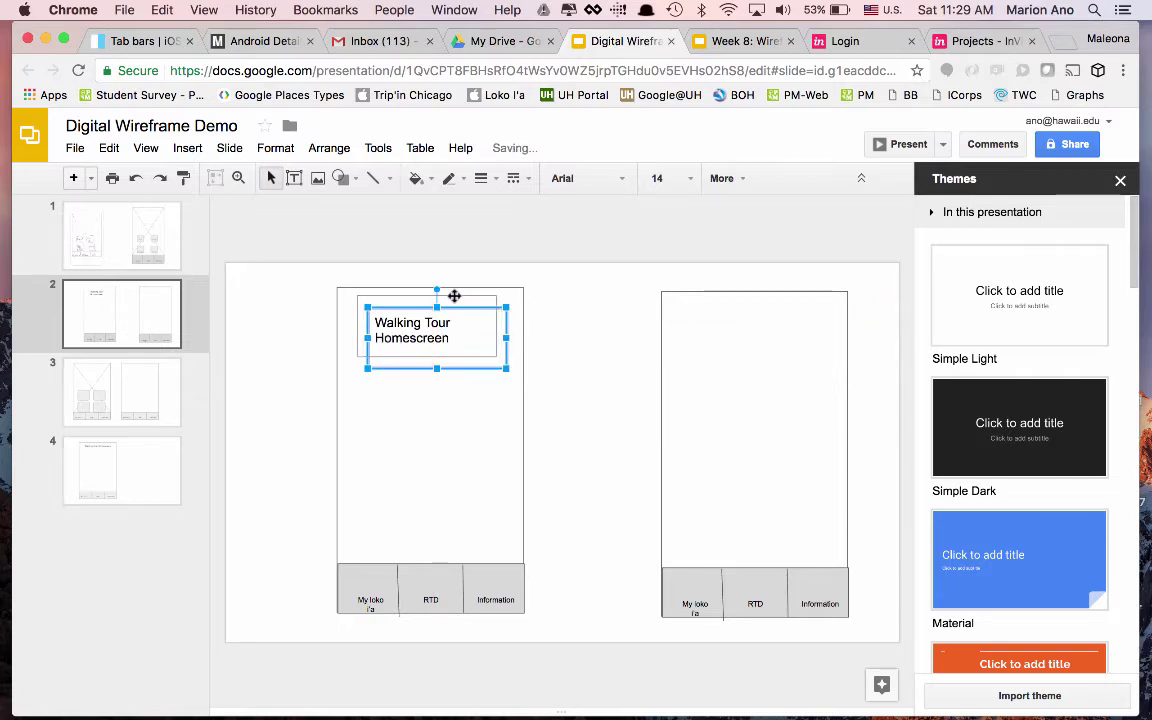
{"action": "left_click_drag", "start_coordinate": [460, 298], "coordinate": [456, 287]}
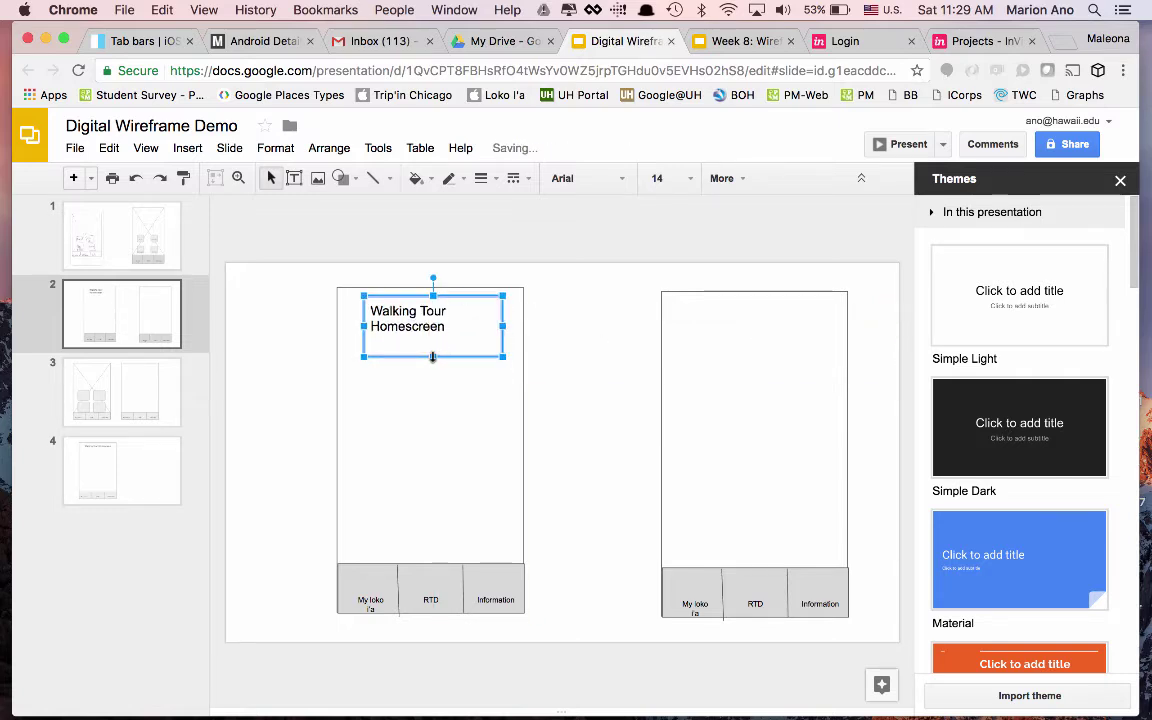
{"action": "left_click_drag", "start_coordinate": [363, 318], "coordinate": [345, 318]}
{"action": "left_click_drag", "start_coordinate": [500, 325], "coordinate": [516, 318]}
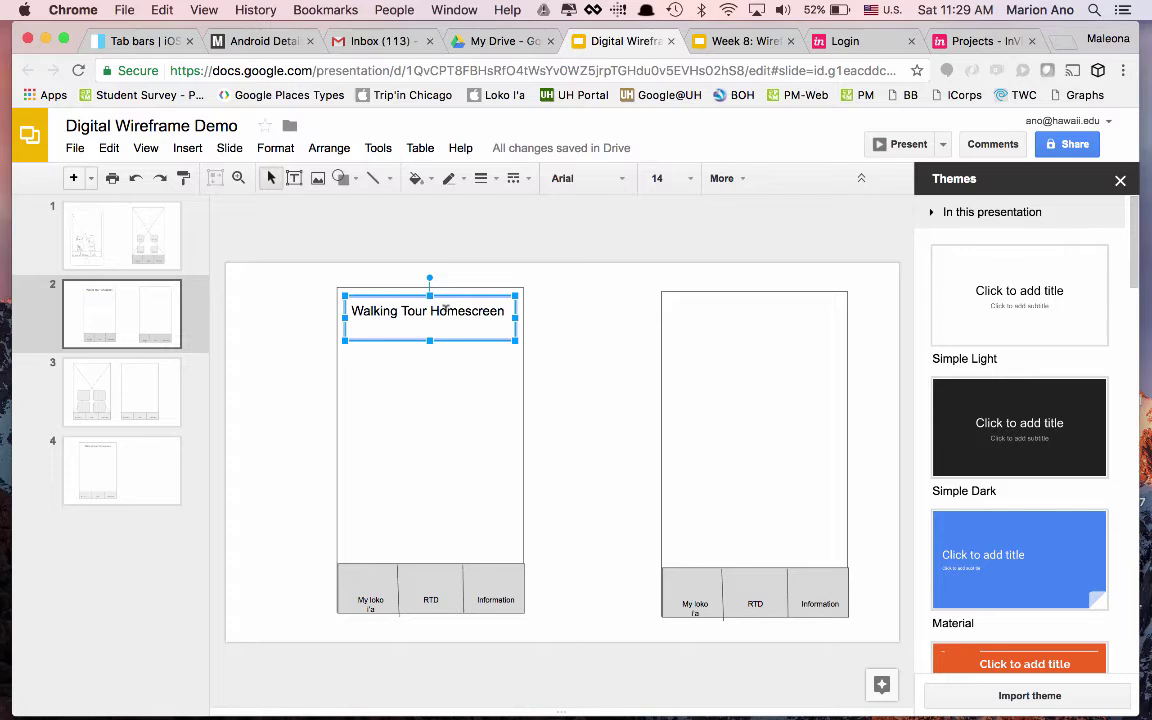
{"action": "left_click", "coordinate": [586, 366]}
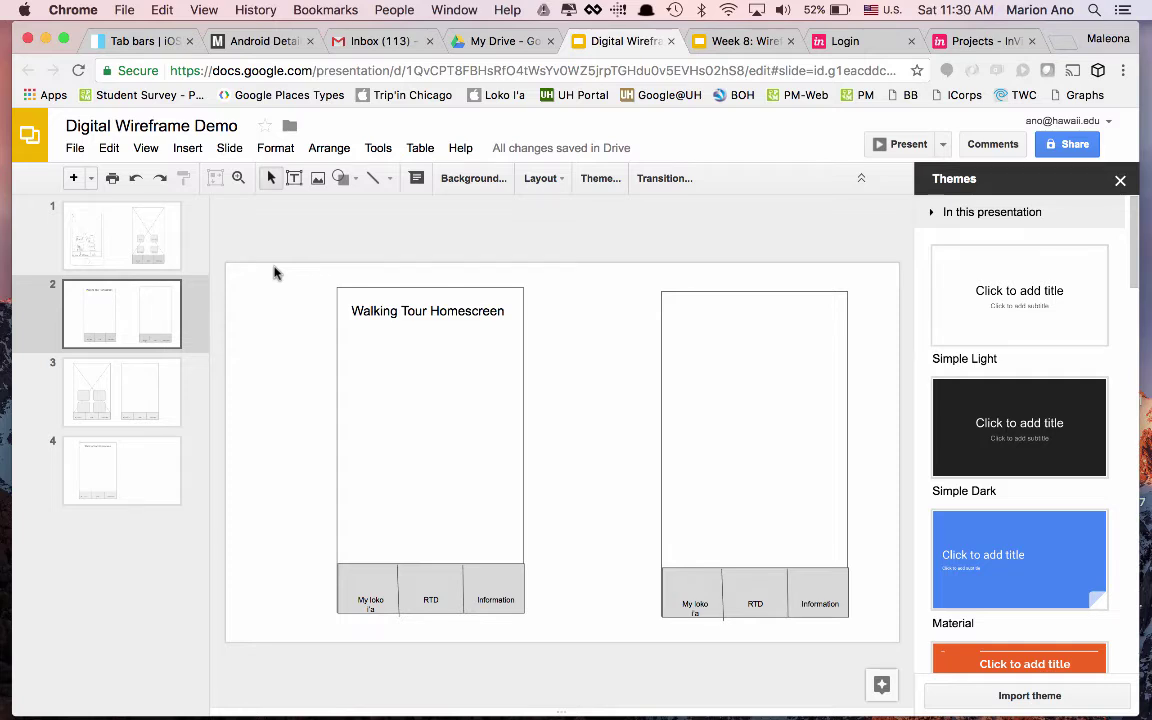
{"action": "left_click", "coordinate": [161, 231]}
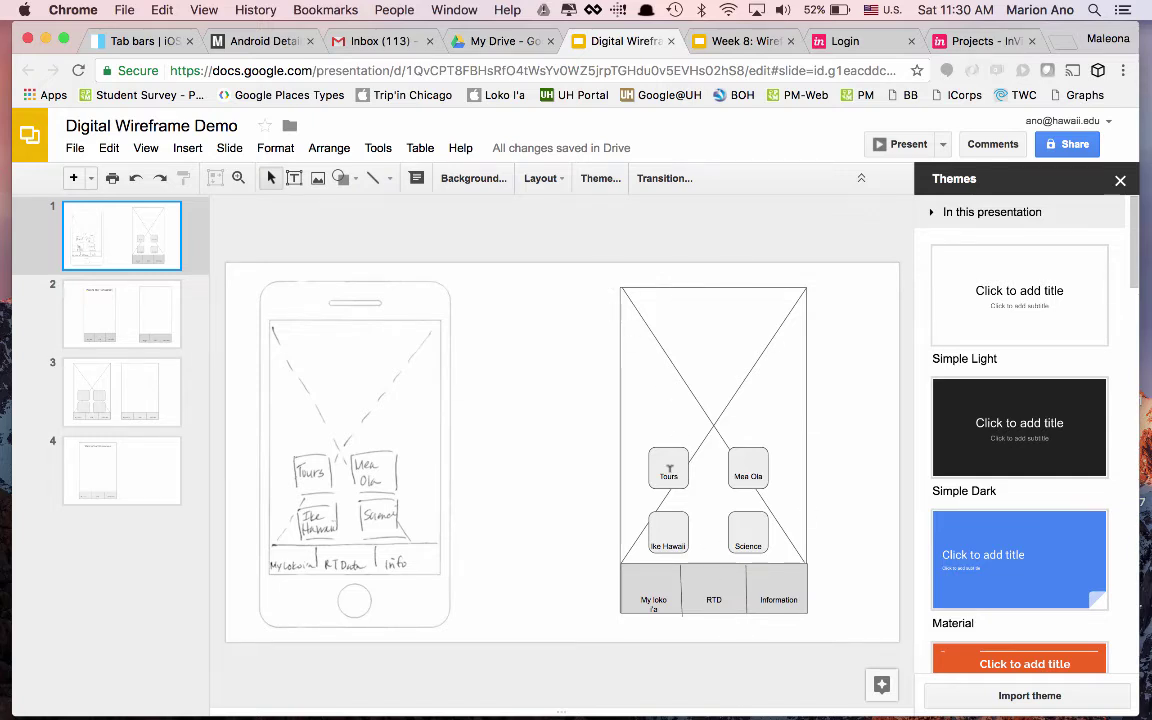
{"action": "left_click", "coordinate": [96, 300]}
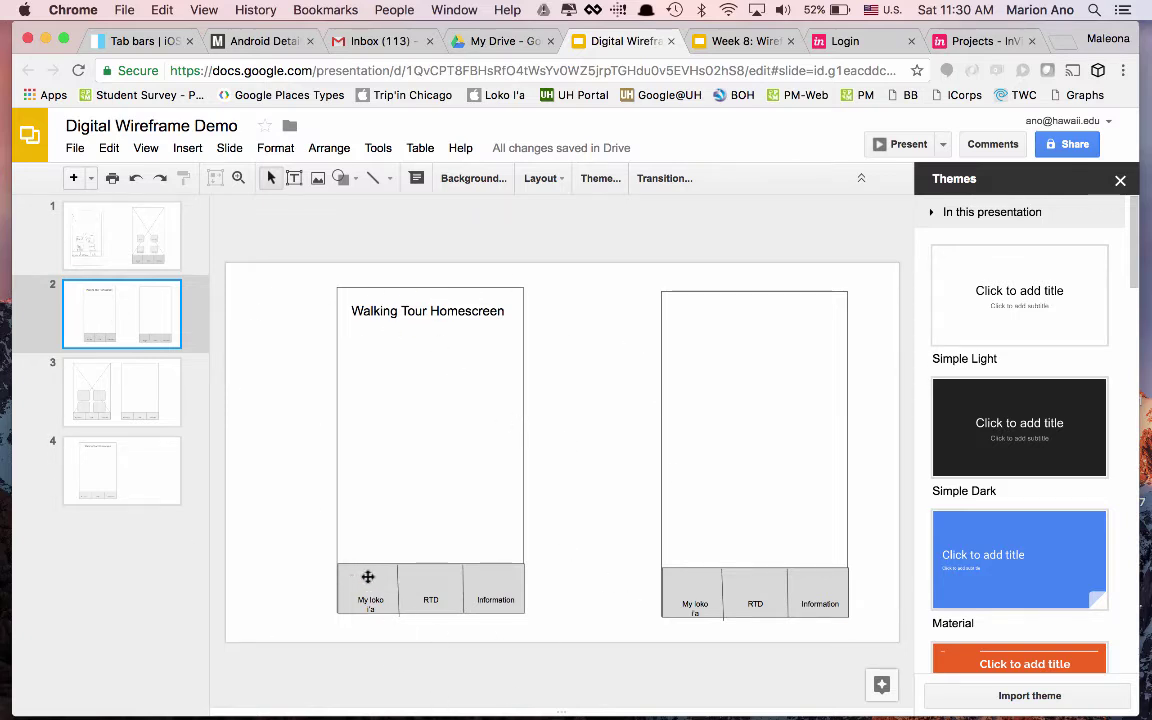
Capture a screenshot of only the digital home screen wireframe on slide 1, cropped to its outline.
{"action": "left_click", "coordinate": [155, 247]}
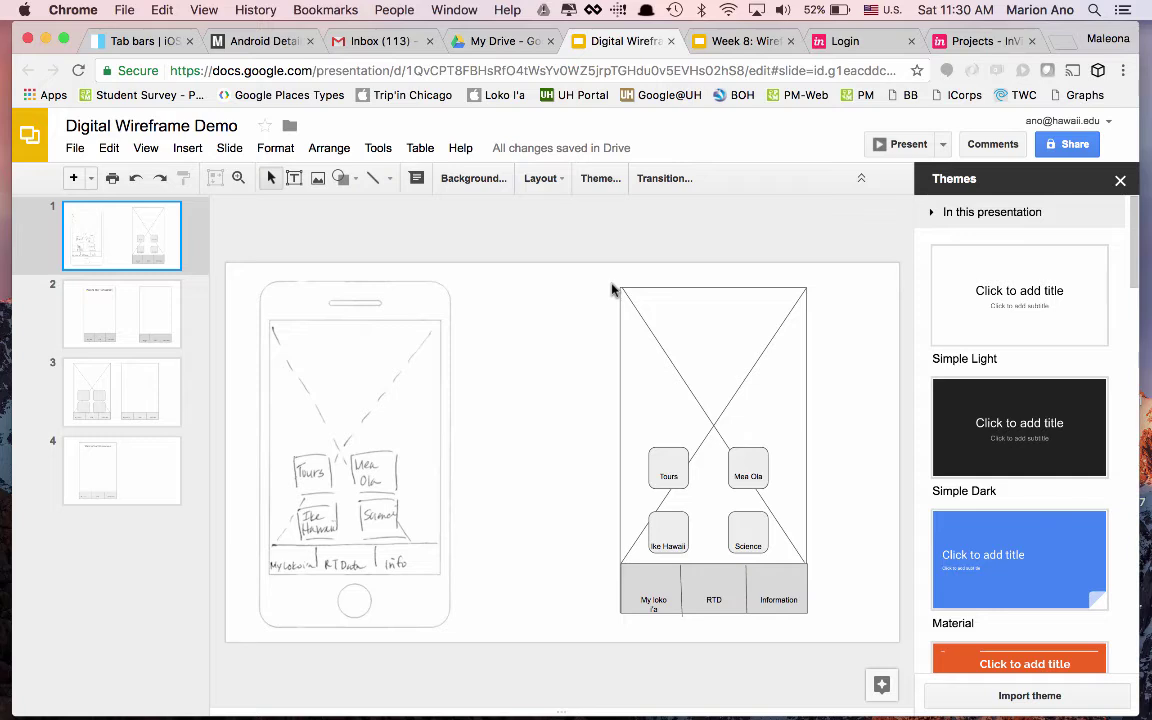
{"action": "key", "text": "super+shift+4"}
{"action": "key", "text": "Escape"}
{"action": "key", "text": "super+shift+4"}
{"action": "mouse_move", "coordinate": [619, 287]}
{"action": "left_mouse_down"}
{"action": "mouse_move", "coordinate": [779, 316]}
{"action": "mouse_move", "coordinate": [802, 345]}
{"action": "mouse_move", "coordinate": [808, 615]}
{"action": "left_mouse_up"}
Capture a screenshot of the "Walking Tour Homescreen" frame on slide 2, cropped to its outline.
{"action": "left_click", "coordinate": [121, 288]}
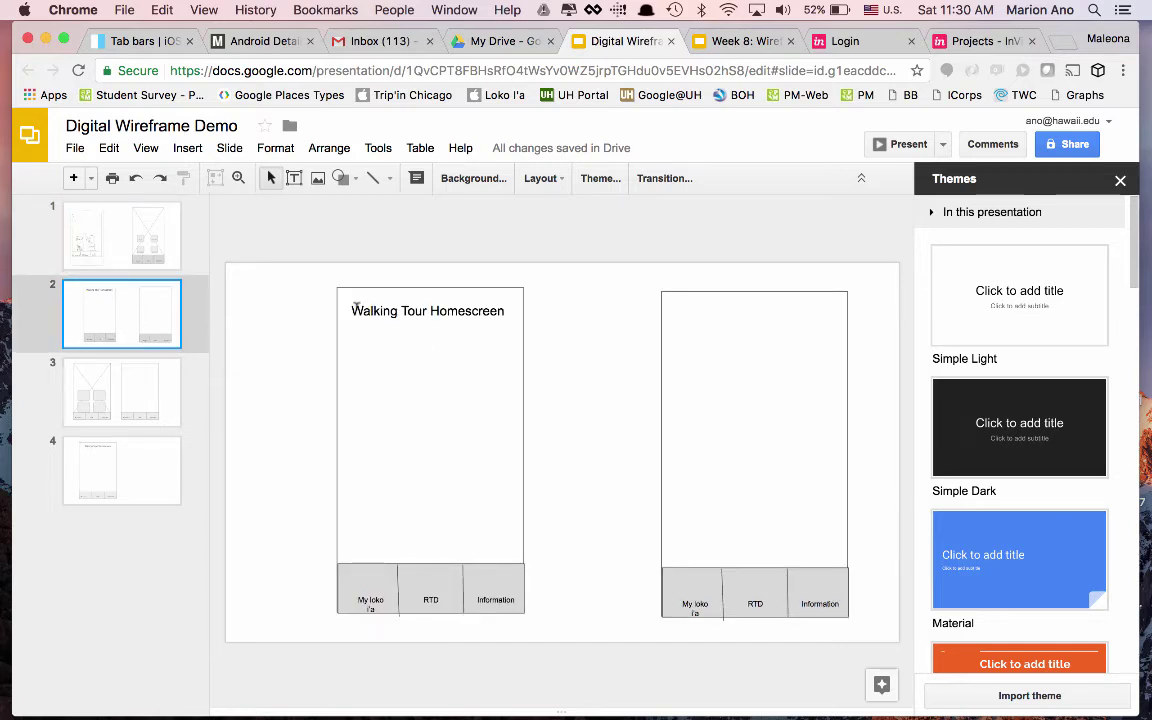
{"action": "key", "text": "super+shift+4"}
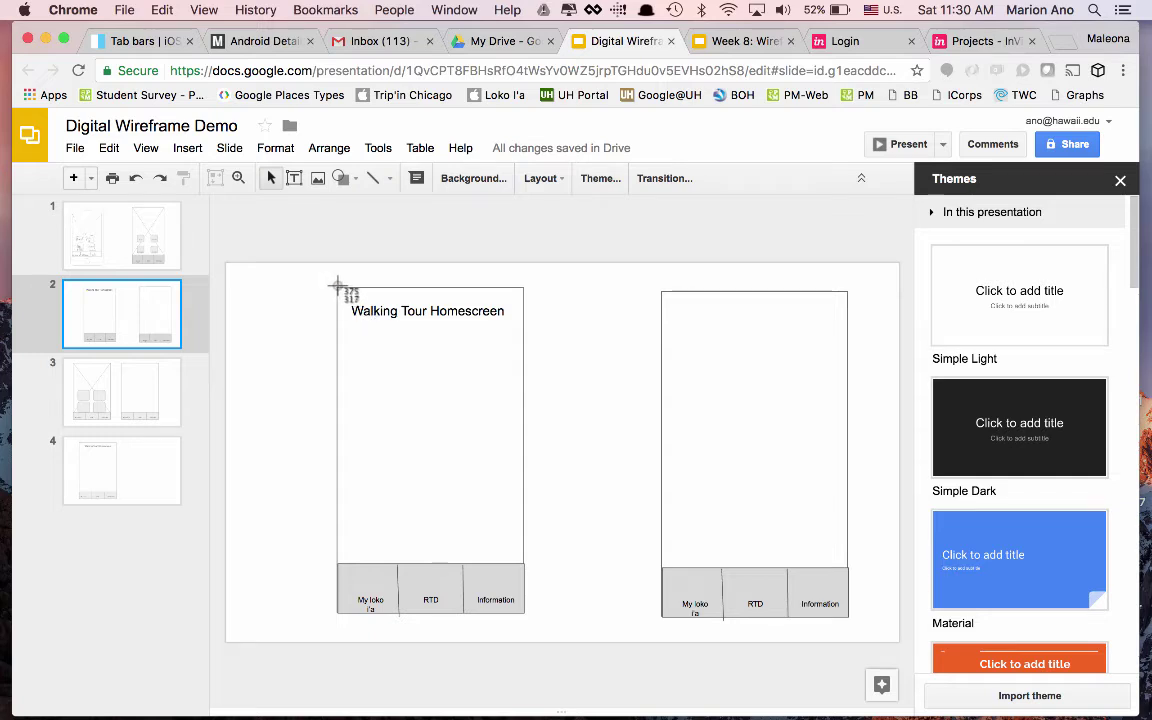
{"action": "left_click_drag", "start_coordinate": [337, 287], "coordinate": [525, 613]}
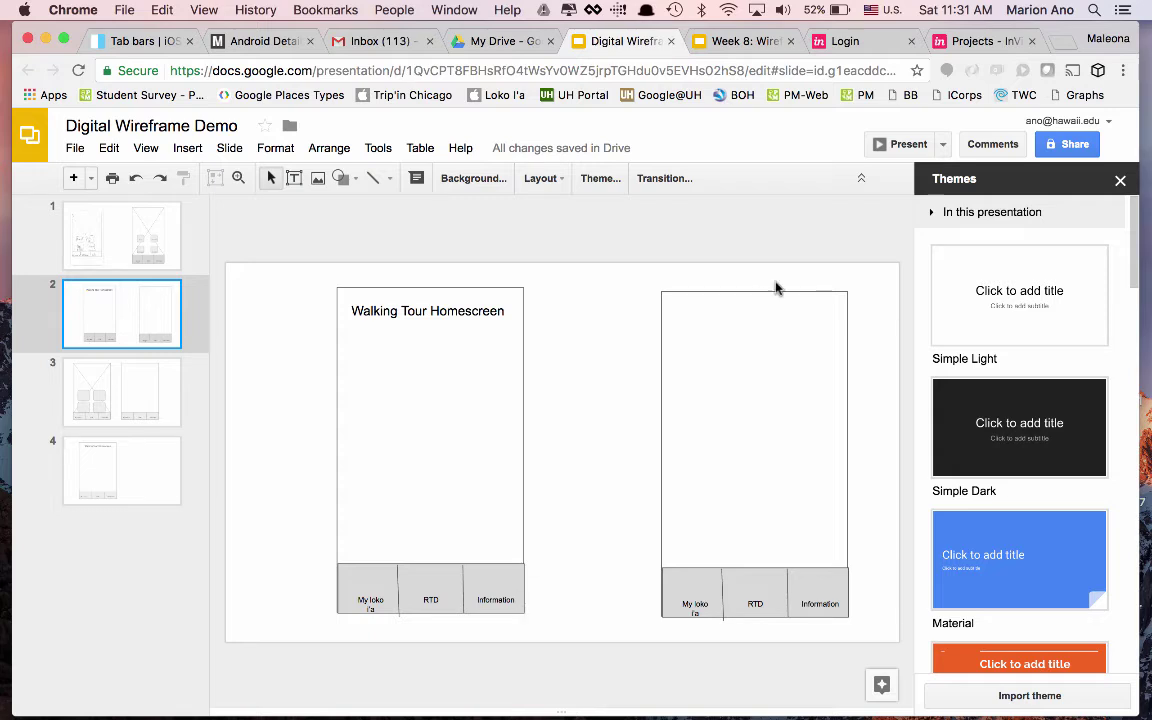
Switch to the InVision projects page and start a new prototype project.
{"action": "left_click", "coordinate": [845, 41]}
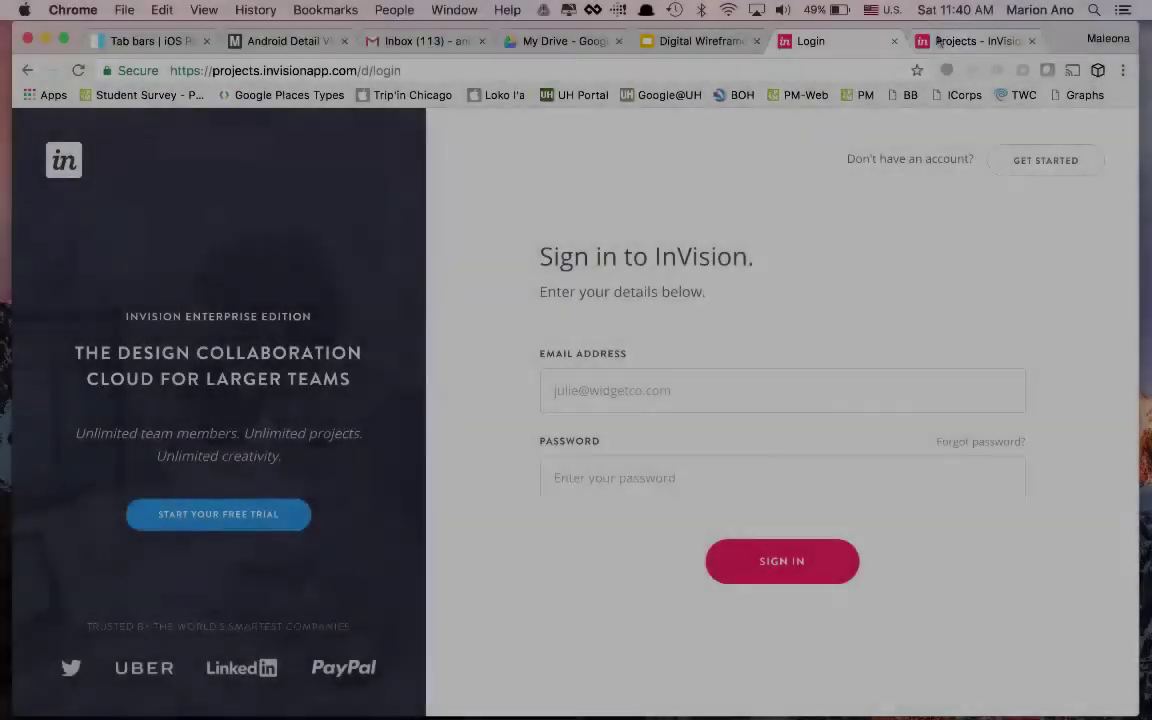
{"action": "left_click", "coordinate": [938, 40]}
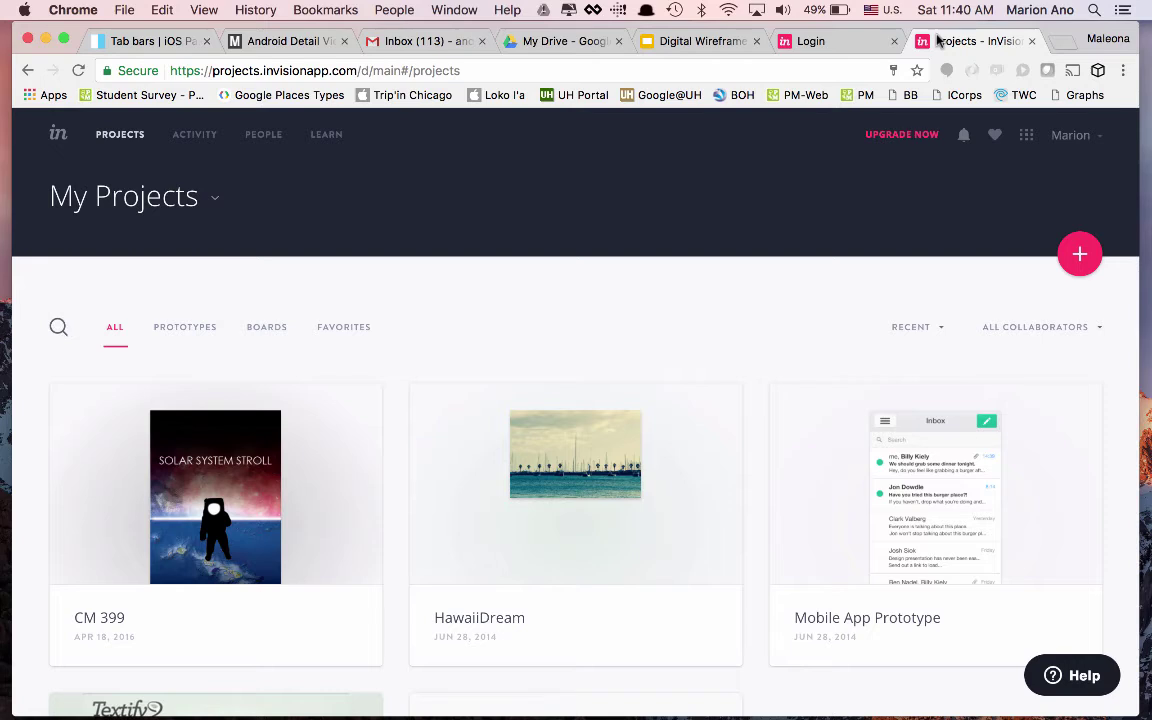
{"action": "mouse_move", "coordinate": [694, 507]}
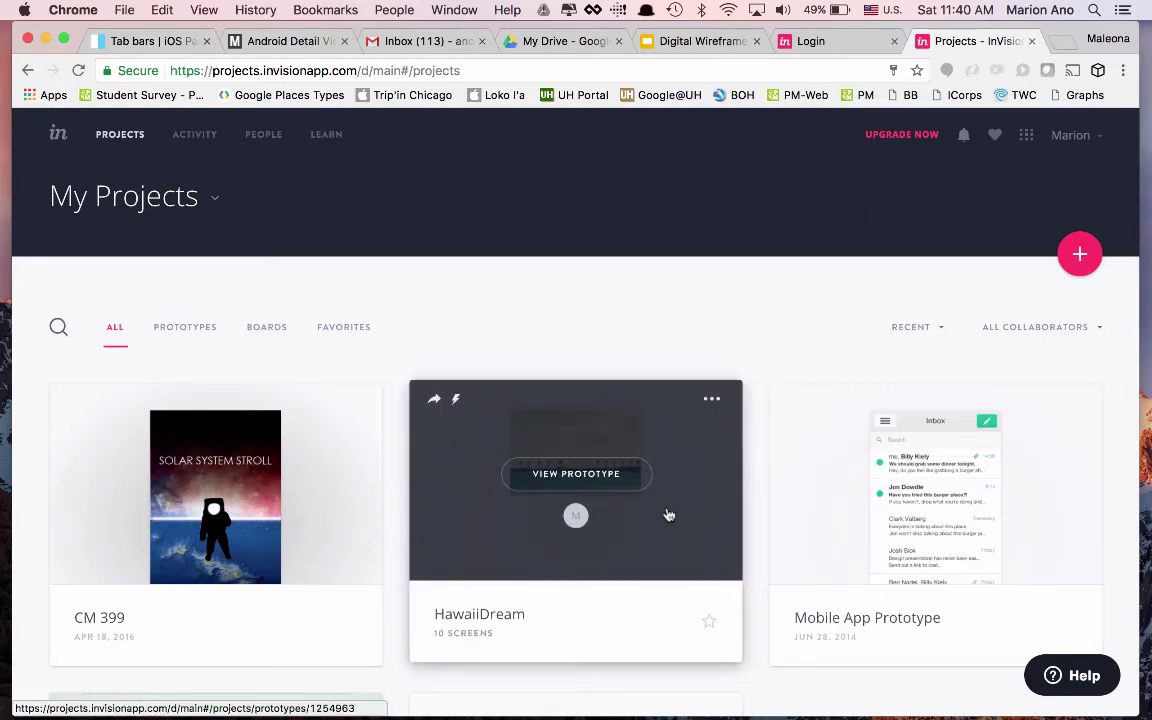
{"action": "mouse_move", "coordinate": [229, 538]}
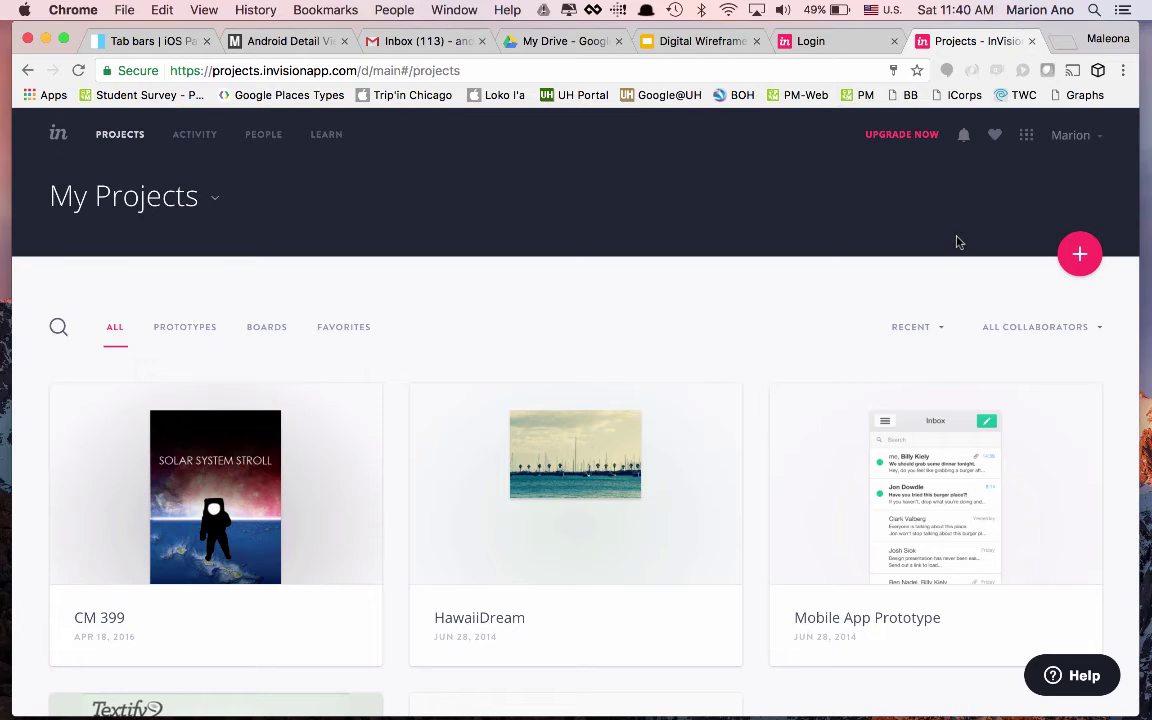
{"action": "left_click", "coordinate": [1081, 262]}
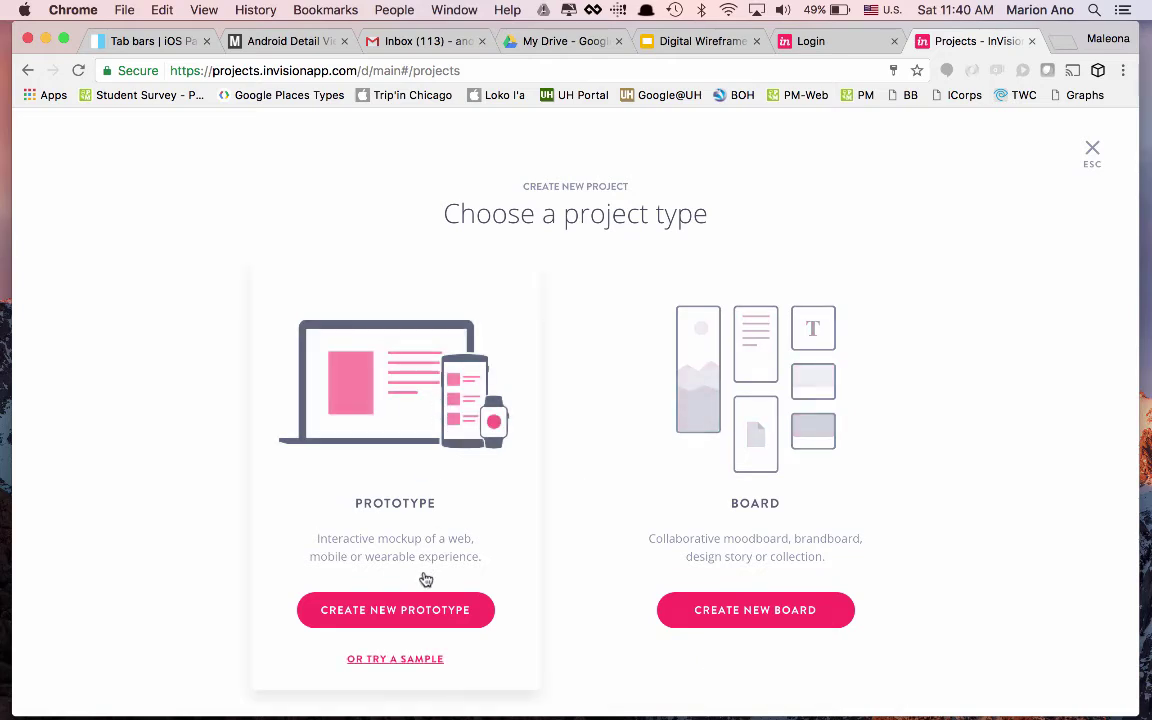
{"action": "left_click", "coordinate": [421, 608]}
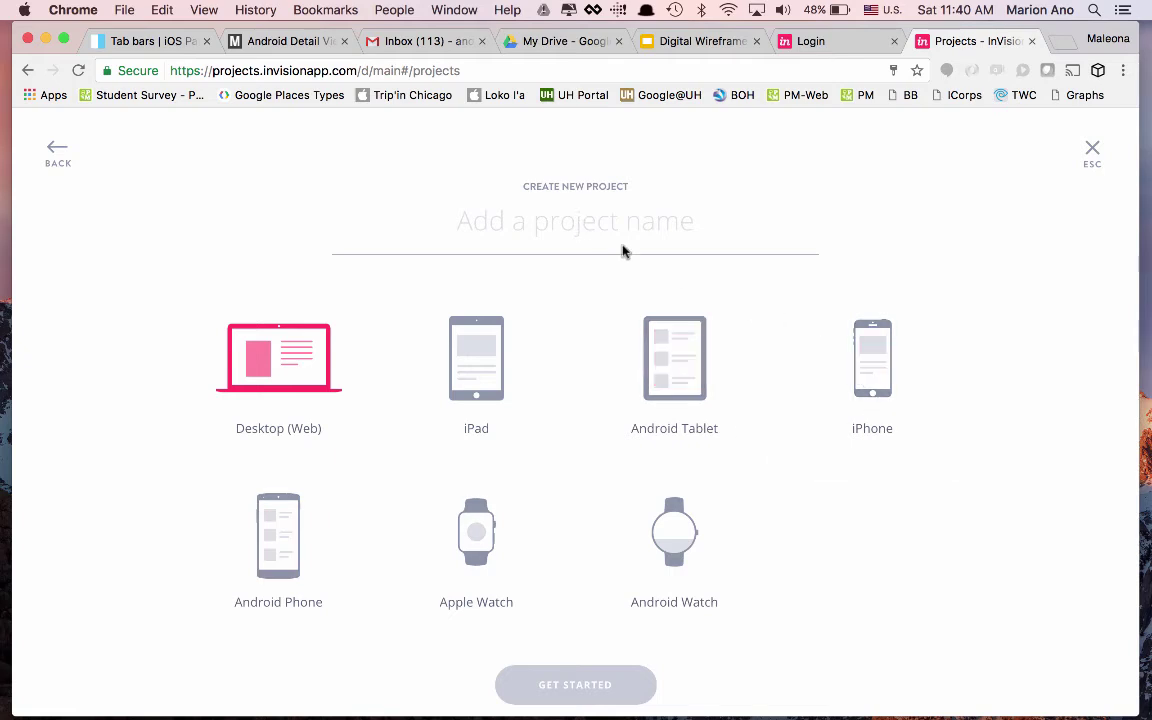
Name the project "CM400C Demo Spring 2017", choose iPhone as its device type and create it.
{"action": "type", "text": "CM"}
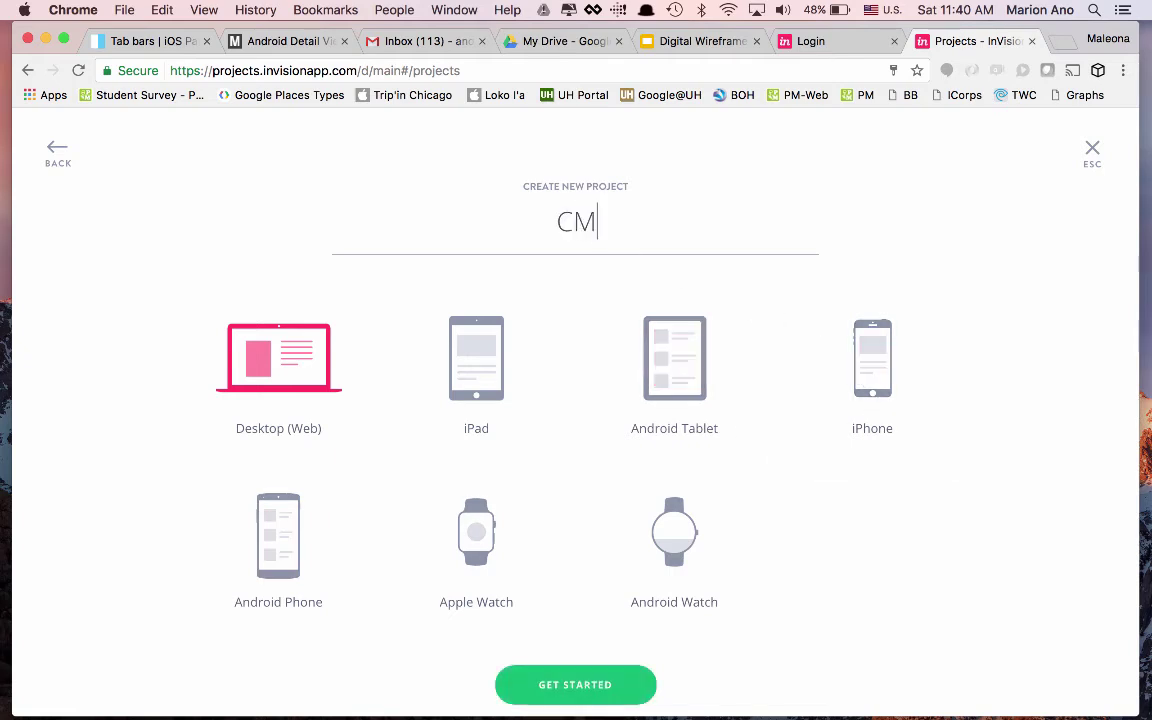
{"action": "type", "text": "4"}
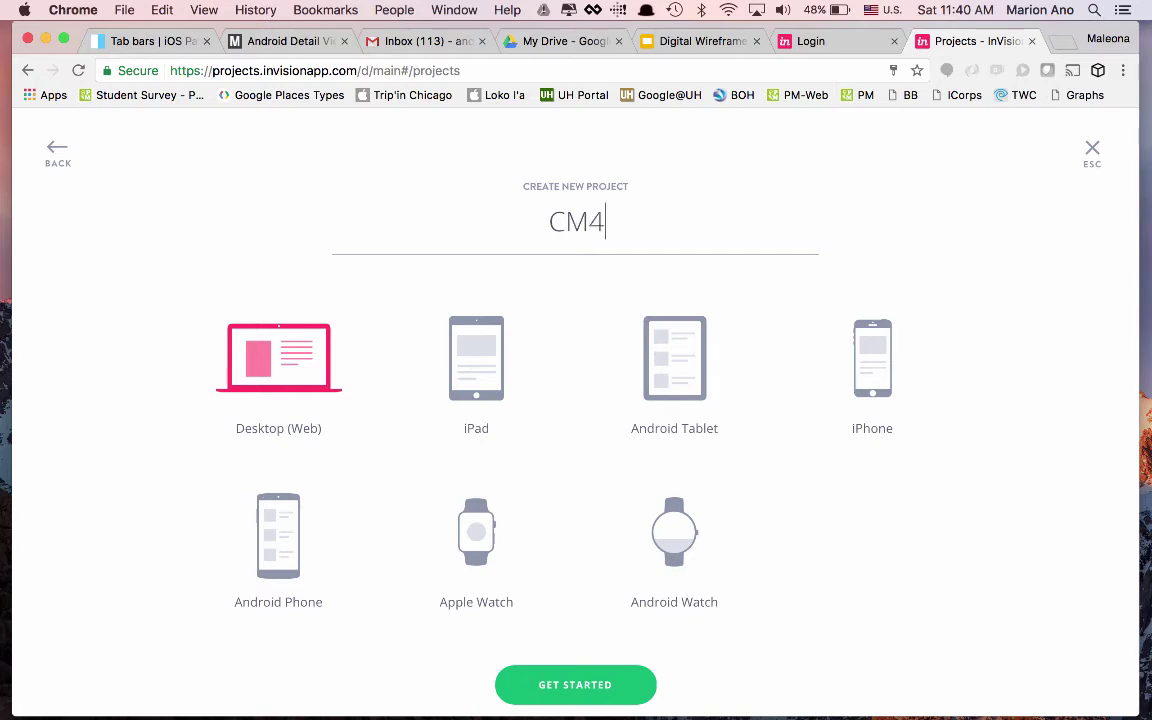
{"action": "type", "text": "00C Demo"}
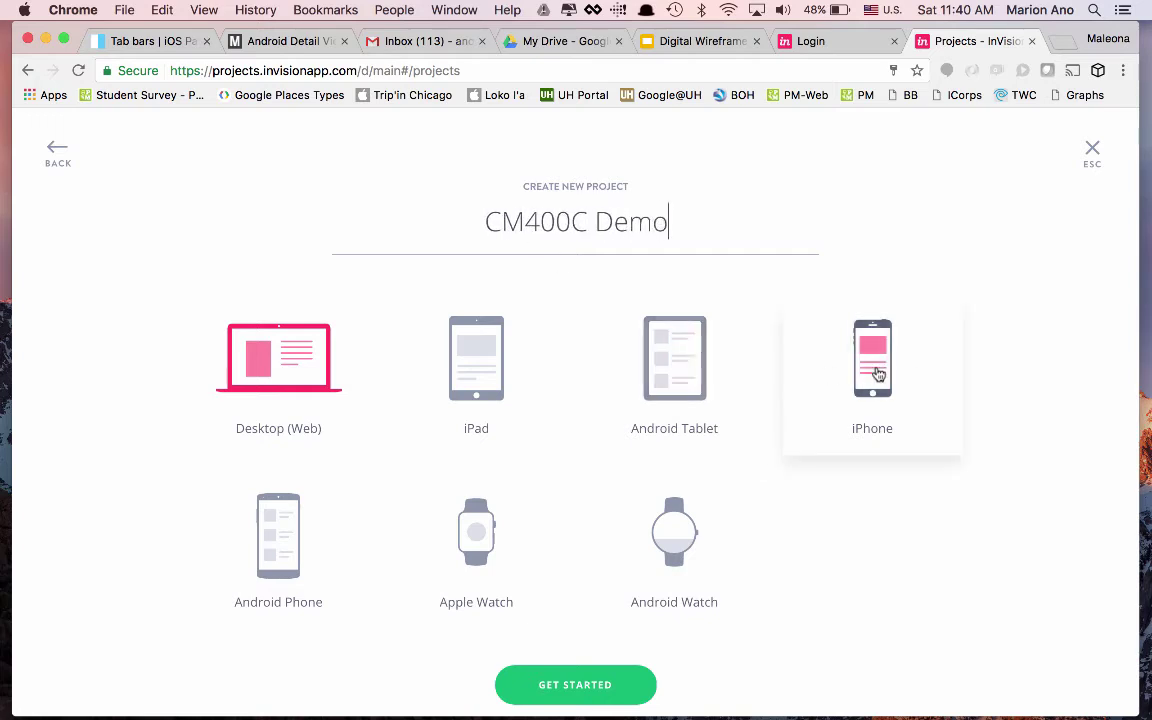
{"action": "type", "text": " Spring "}
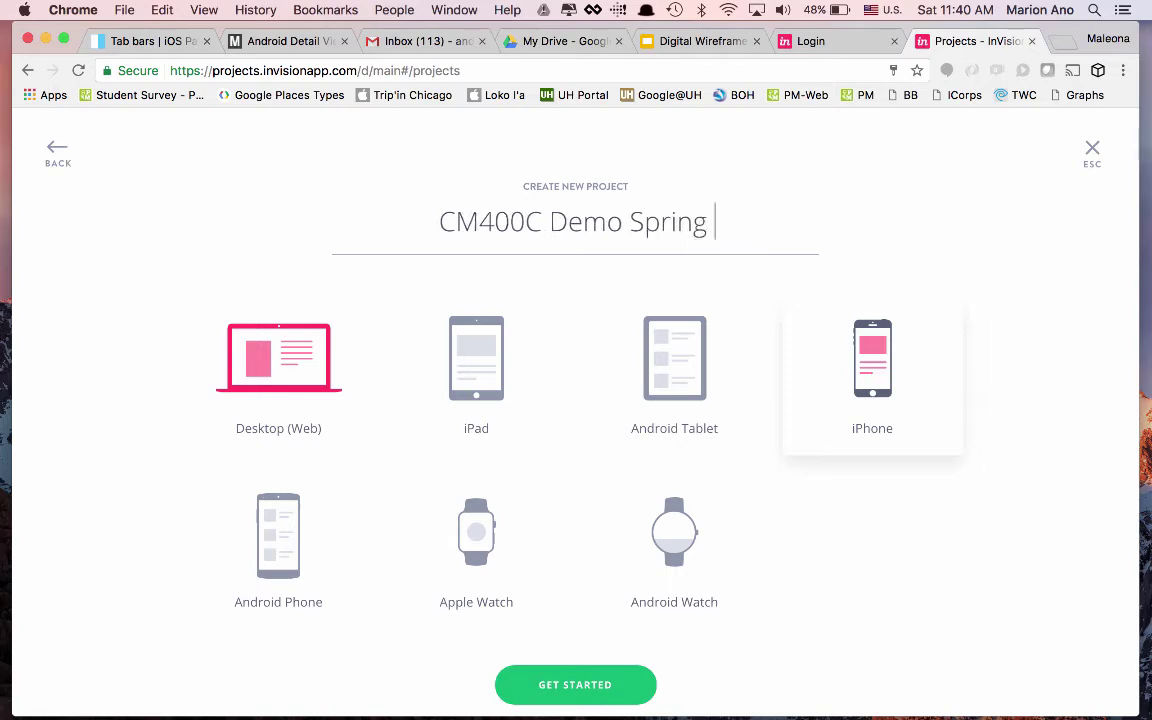
{"action": "type", "text": "2017"}
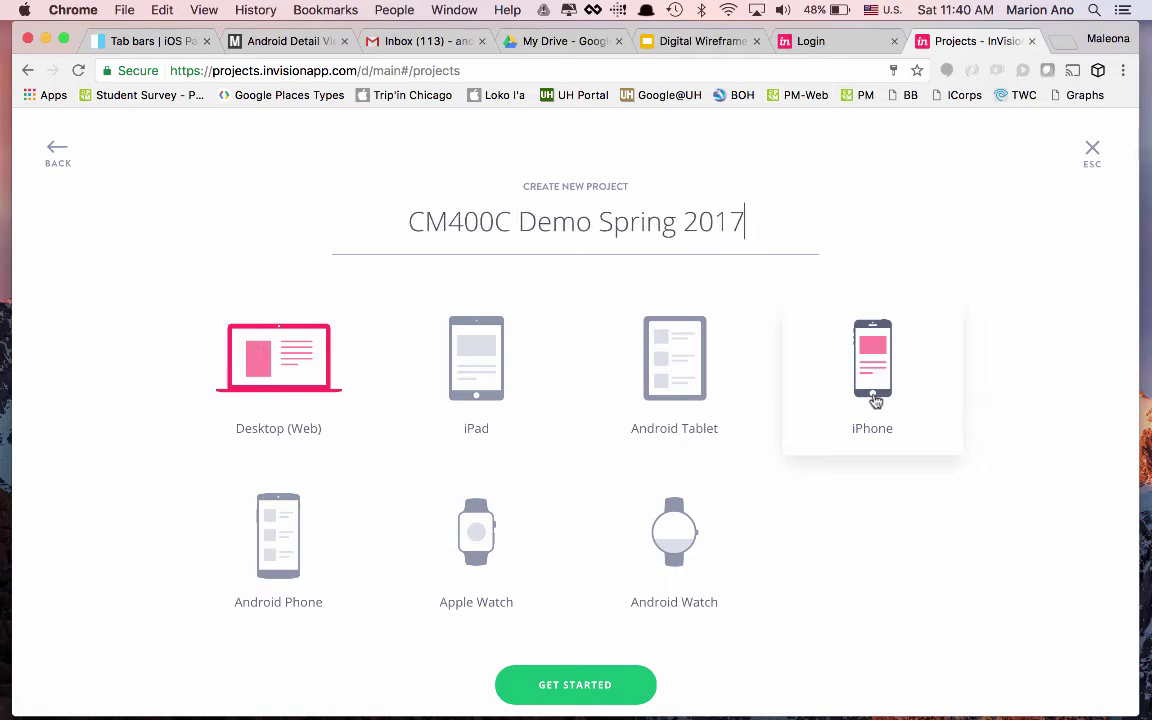
{"action": "left_click", "coordinate": [871, 387]}
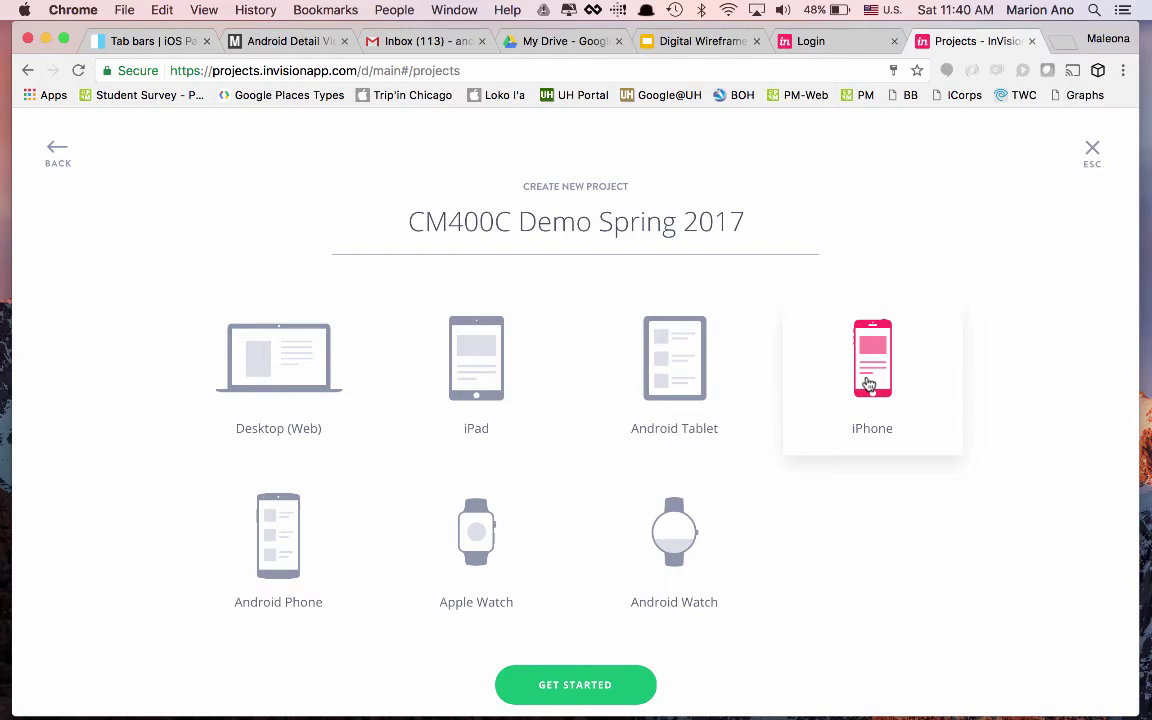
{"action": "scroll", "coordinate": [848, 545], "scroll_direction": "down", "scroll_amount": 2}
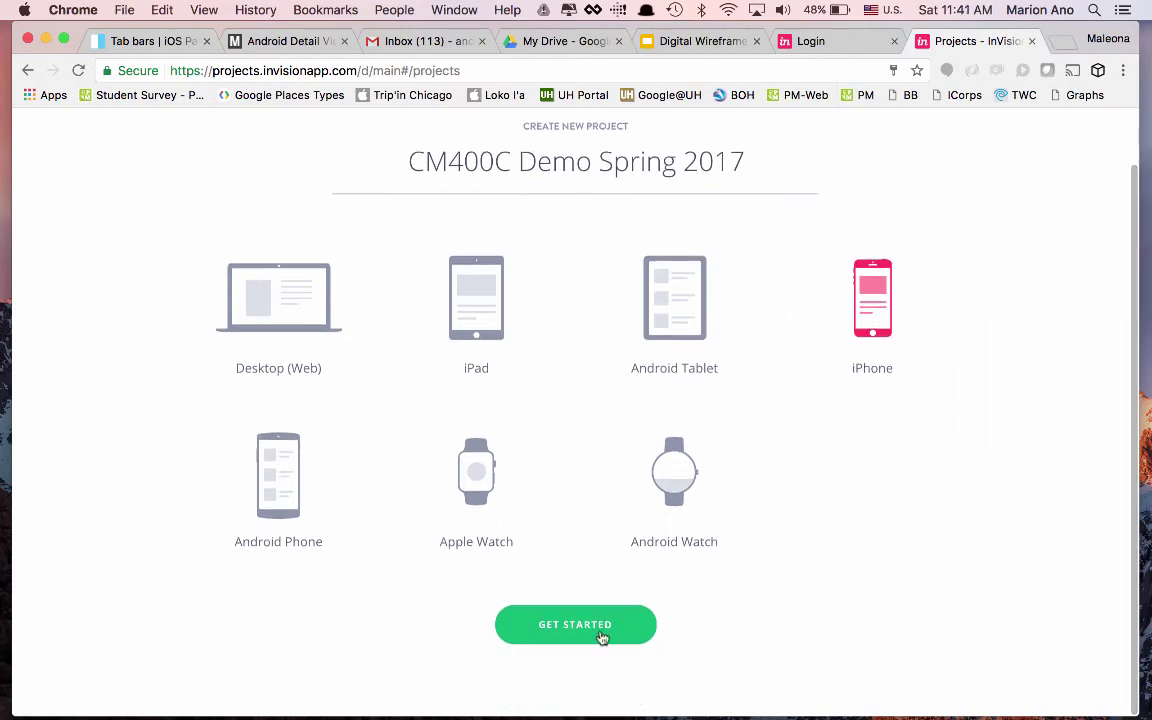
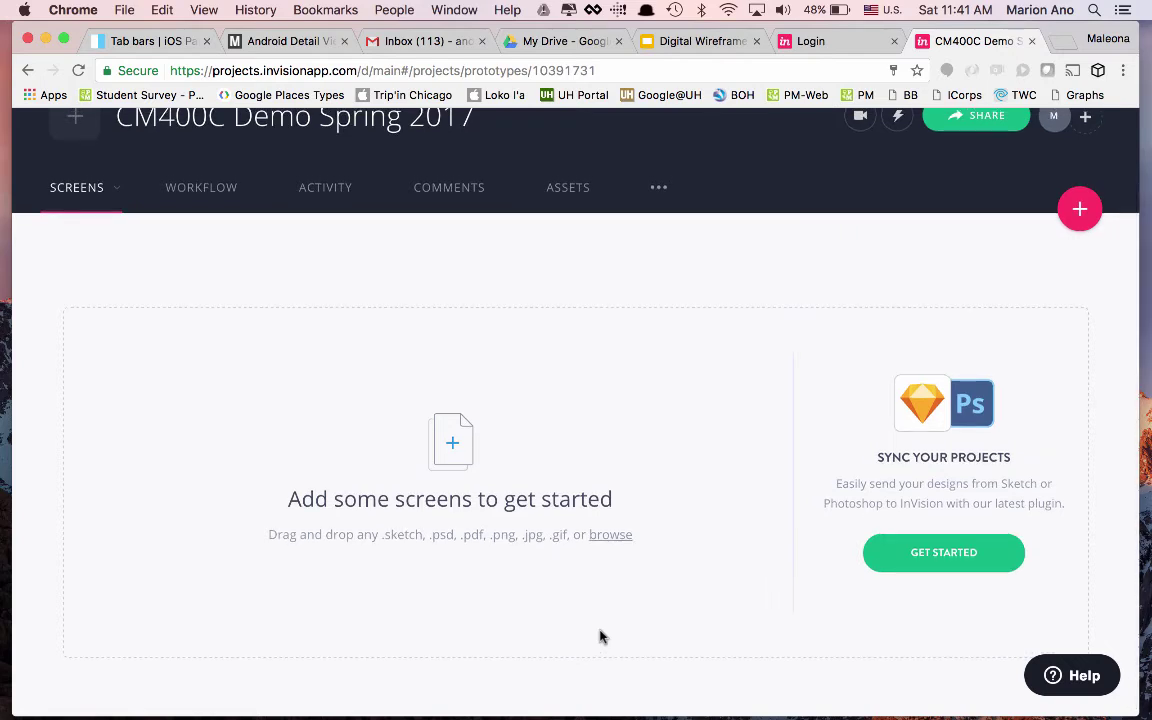
Upload the Demo-WTHomescreen and Demo-Homescreen images from the Desktop as screens of the project.
{"action": "left_click", "coordinate": [610, 536]}
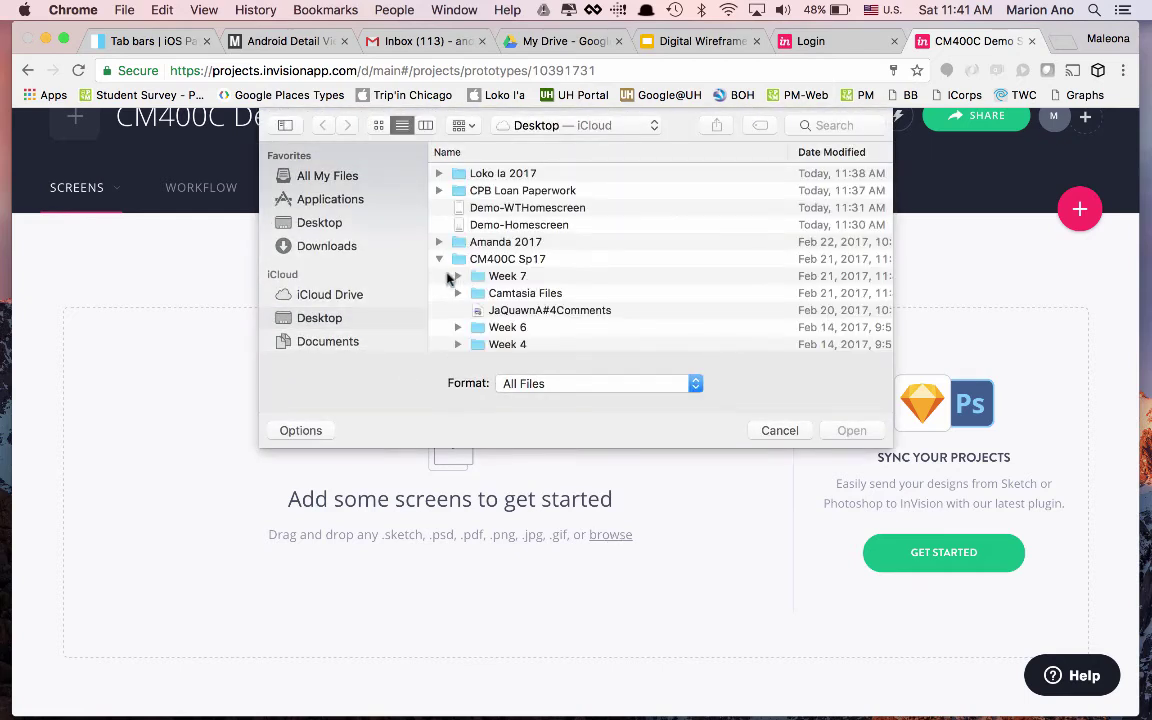
{"action": "left_click", "coordinate": [438, 259]}
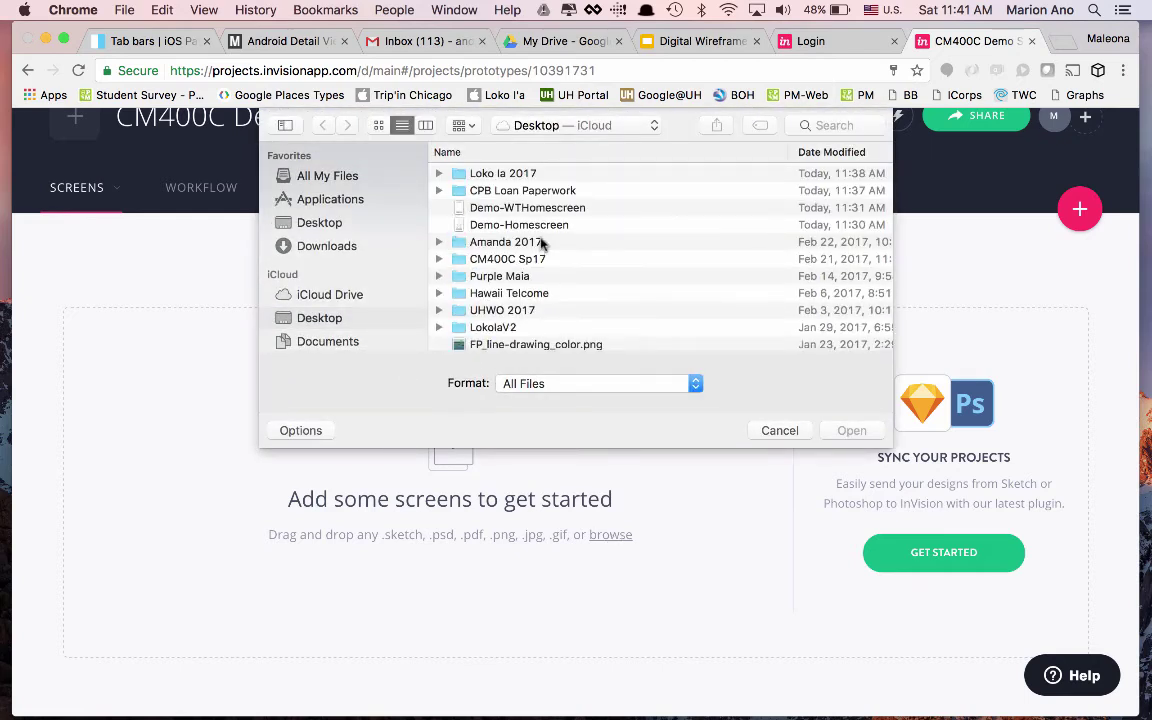
{"action": "left_click", "coordinate": [562, 208]}
{"action": "left_click", "coordinate": [560, 225], "text": "shift"}
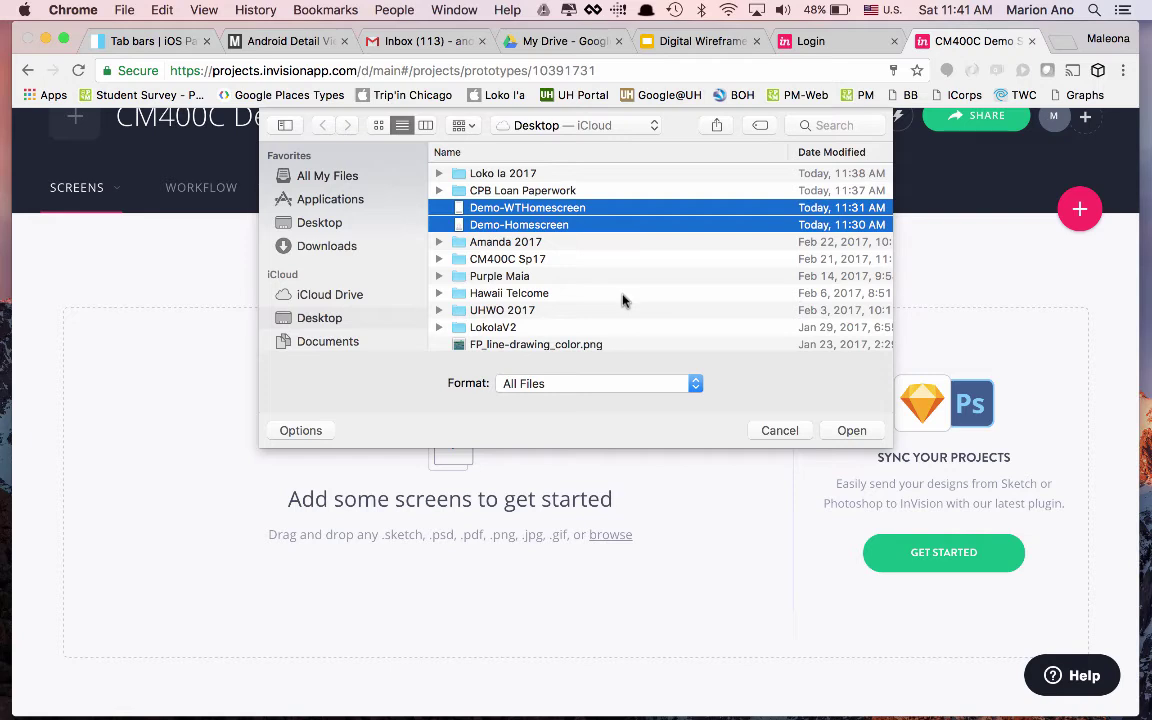
{"action": "left_click", "coordinate": [850, 430]}
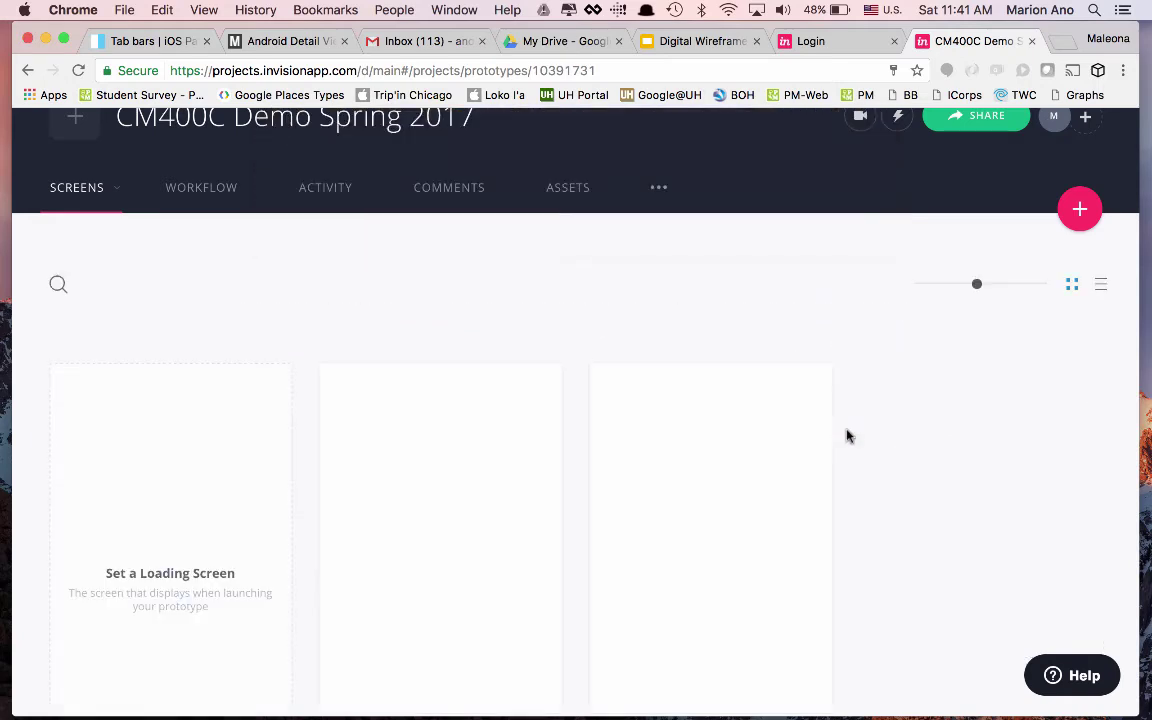
{"action": "scroll", "coordinate": [847, 436], "scroll_direction": "down", "scroll_amount": 4}
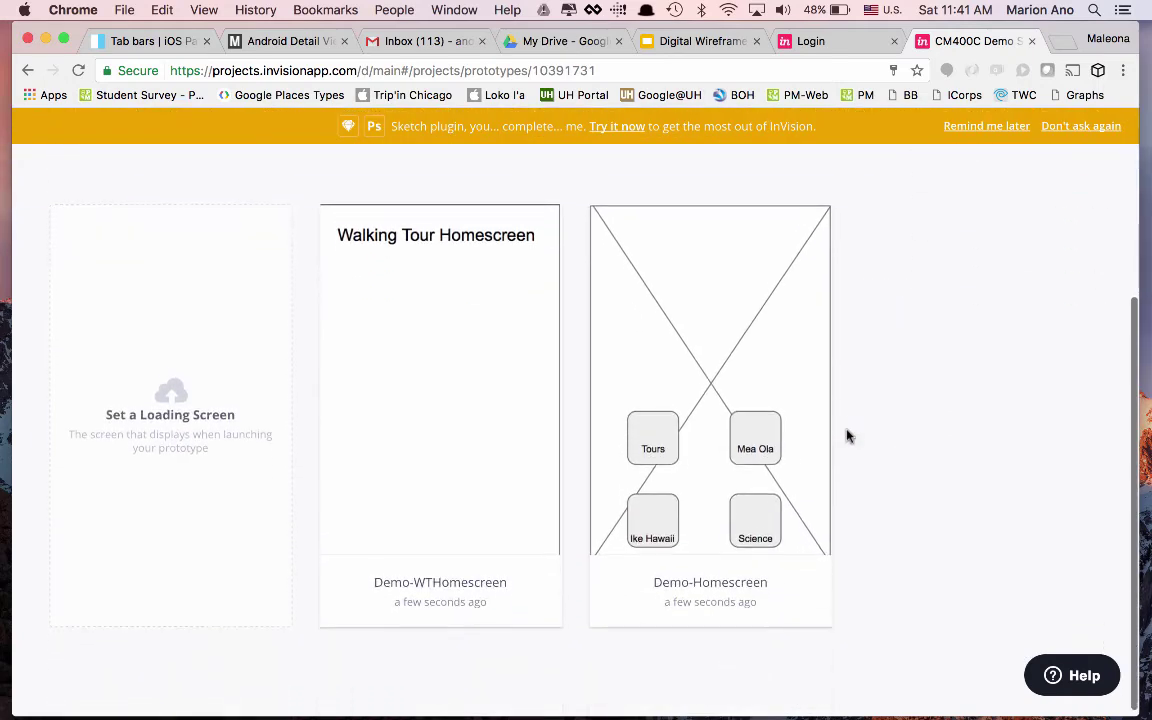
Preview the Demo-WTHomescreen screen from header to footer, move on to Demo-Homescreen and look at the project's screen list.
{"action": "mouse_move", "coordinate": [442, 424]}
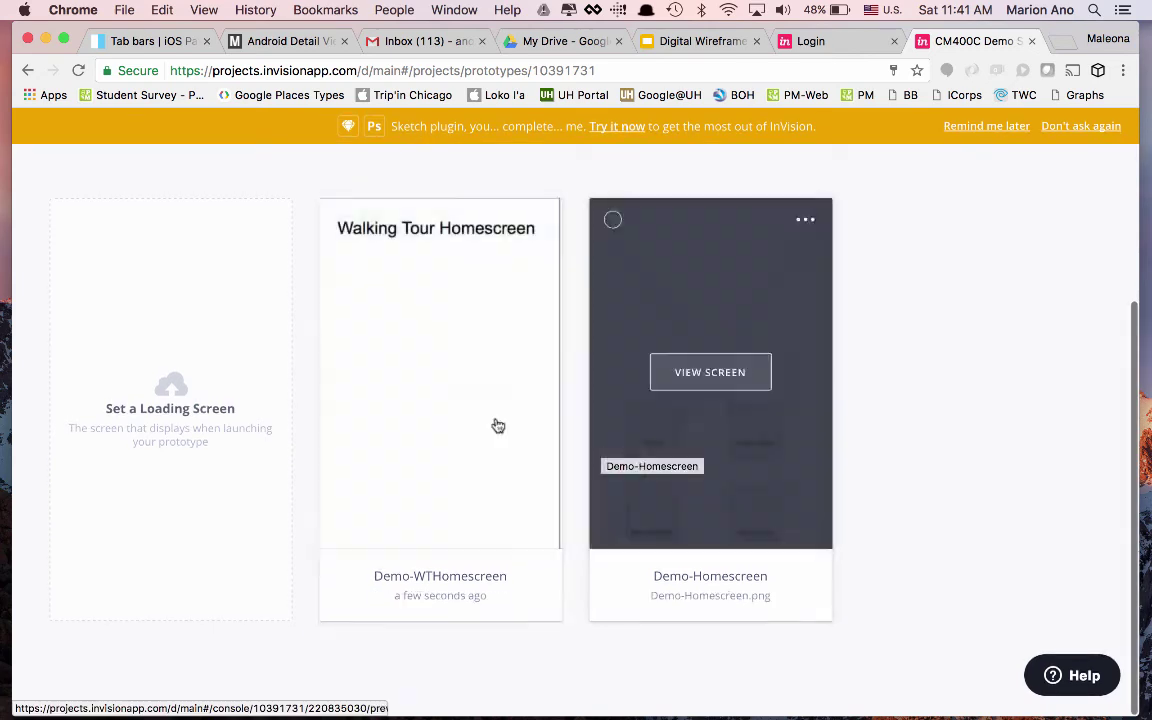
{"action": "left_click", "coordinate": [468, 370]}
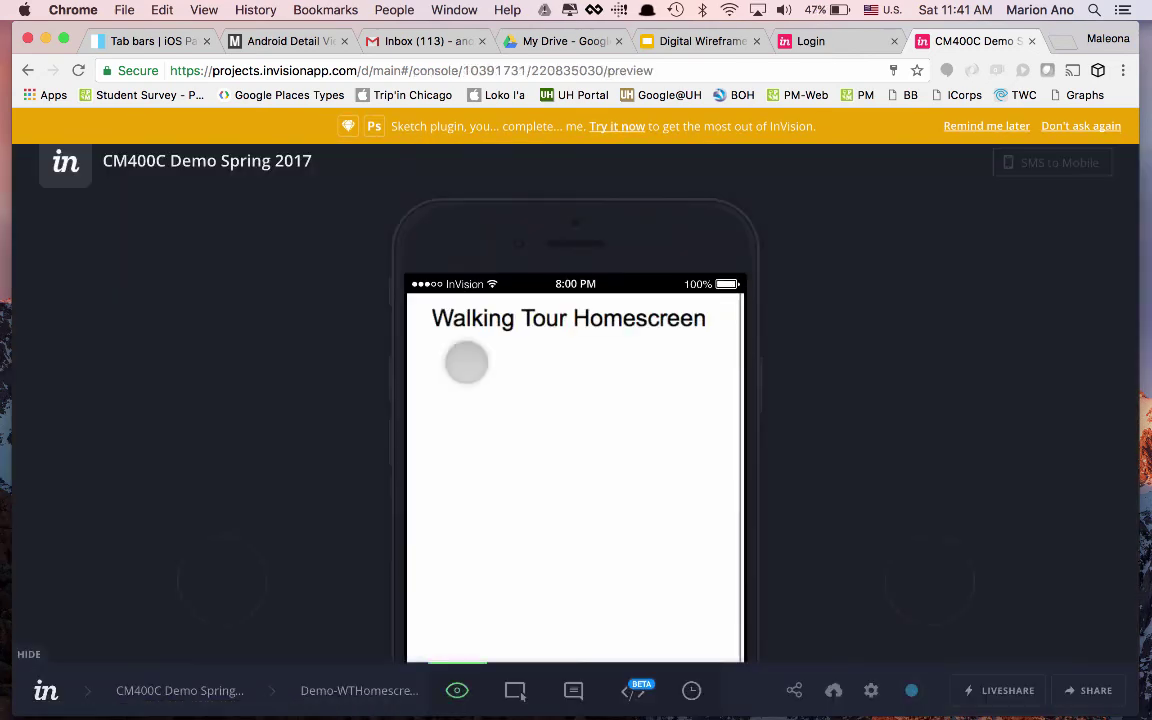
{"action": "scroll", "coordinate": [466, 362], "scroll_direction": "down", "scroll_amount": 5}
{"action": "scroll", "coordinate": [466, 362], "scroll_direction": "up", "scroll_amount": 5}
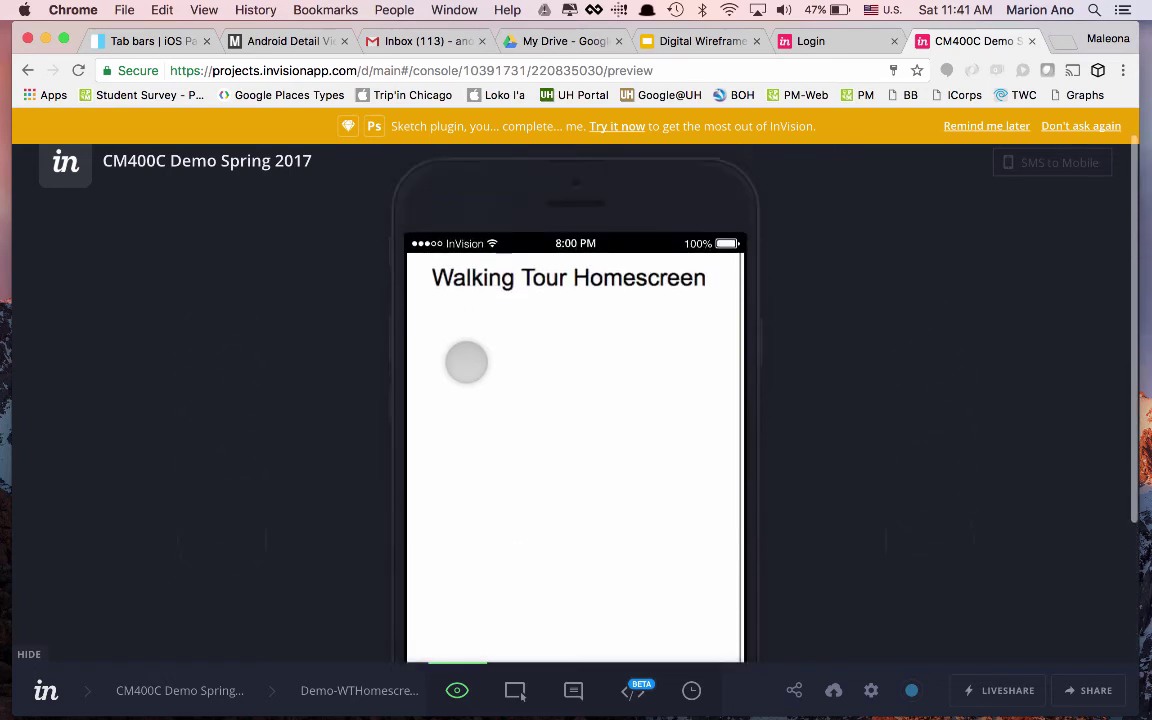
{"action": "scroll", "coordinate": [466, 362], "scroll_direction": "down", "scroll_amount": 5}
{"action": "scroll", "coordinate": [466, 362], "scroll_direction": "up", "scroll_amount": 3}
{"action": "scroll", "coordinate": [466, 362], "scroll_direction": "down", "scroll_amount": 3}
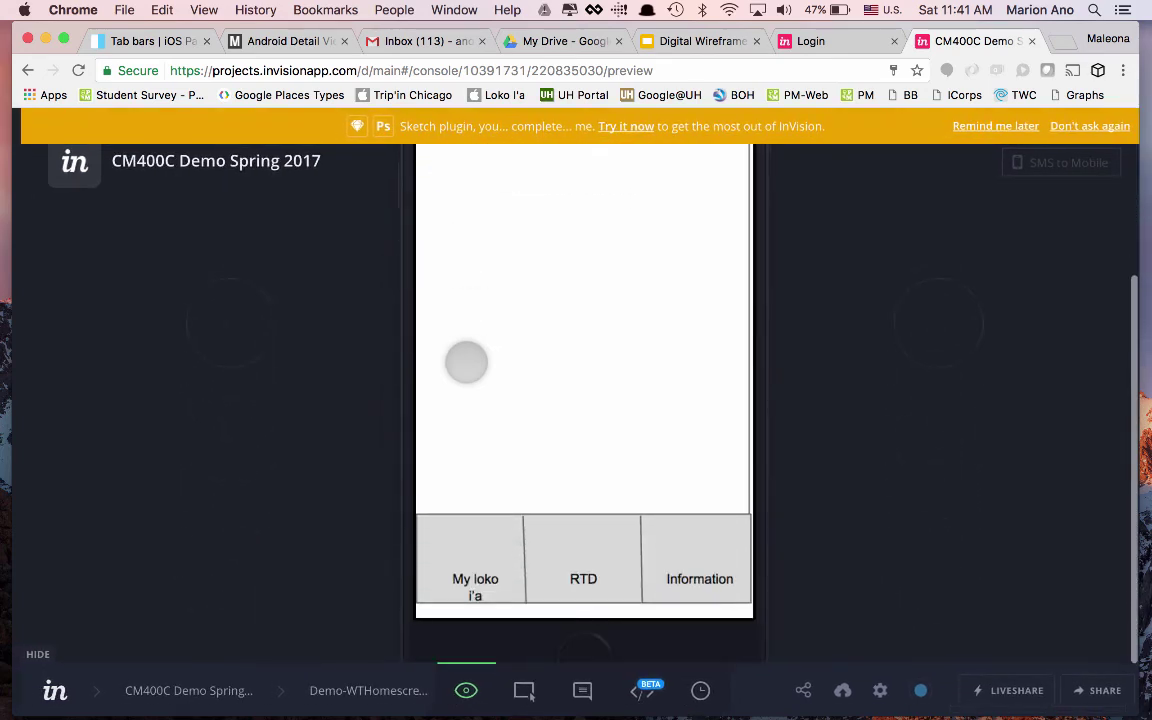
{"action": "scroll", "coordinate": [466, 362], "scroll_direction": "up", "scroll_amount": 4}
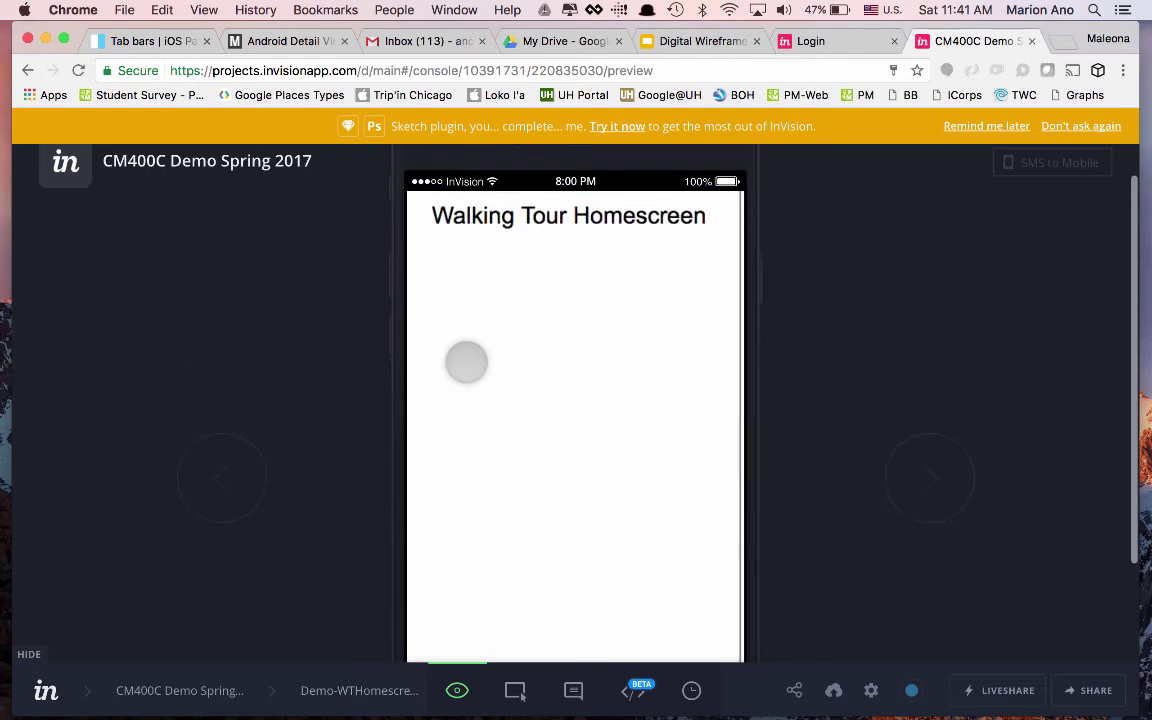
{"action": "scroll", "coordinate": [466, 362], "scroll_direction": "down", "scroll_amount": 3}
{"action": "key", "text": "Right"}
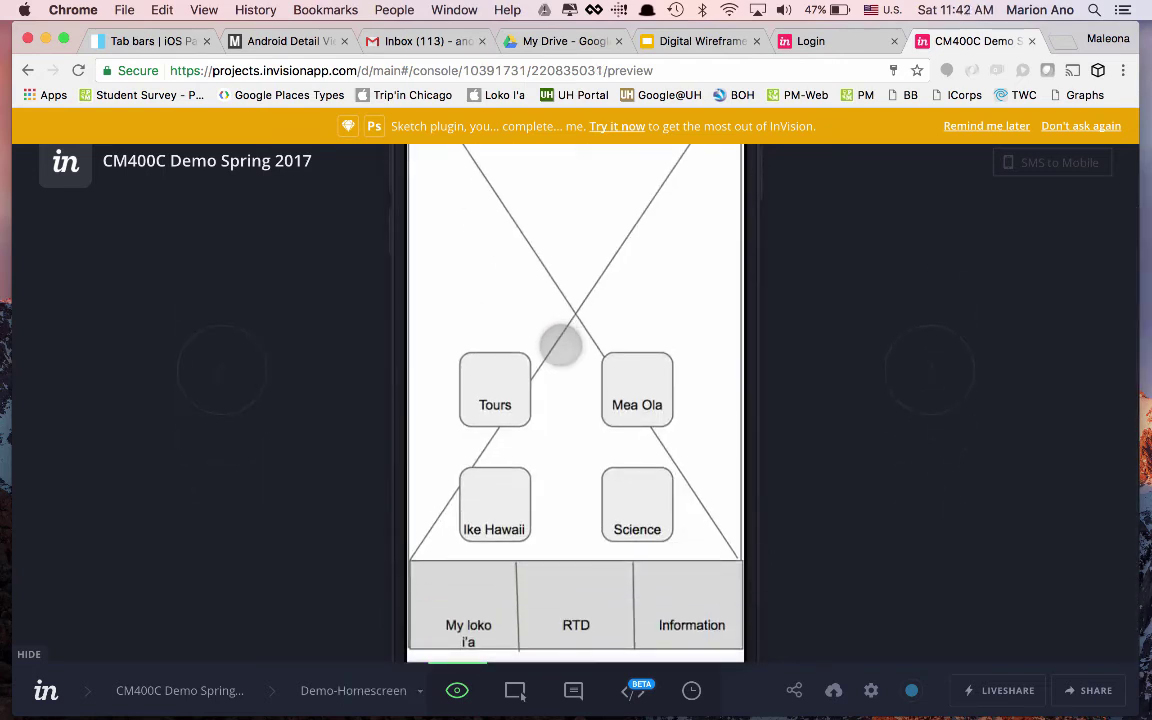
{"action": "left_click", "coordinate": [362, 689]}
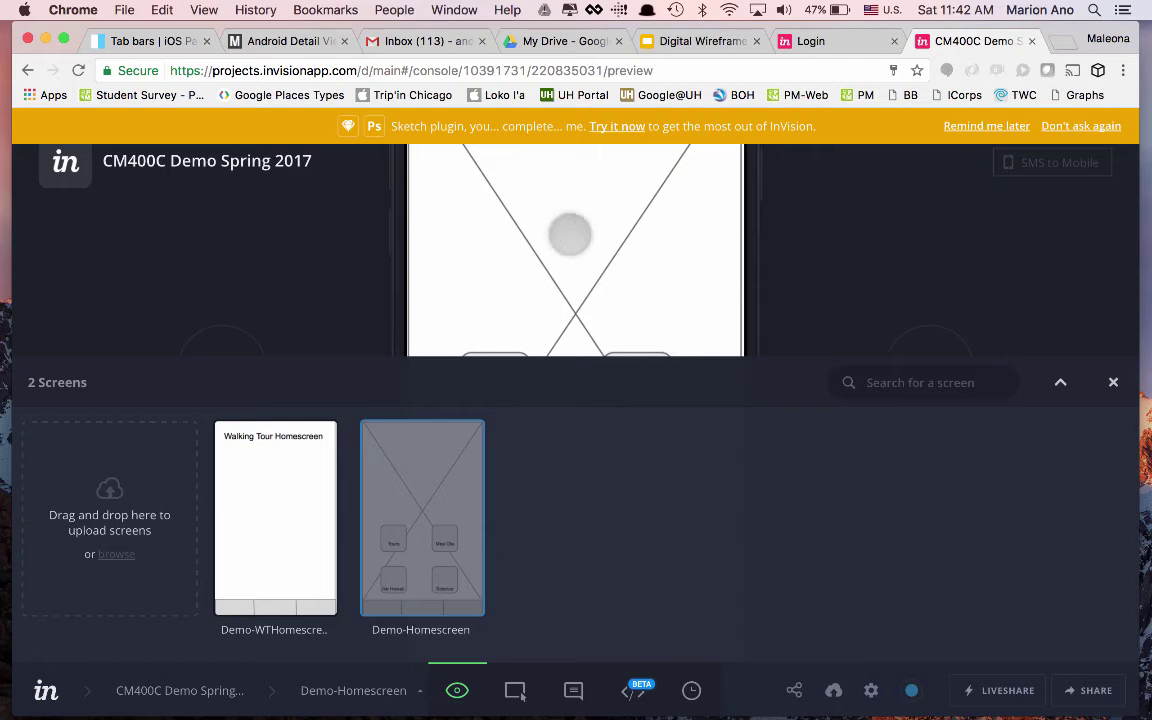
{"action": "left_click", "coordinate": [362, 693]}
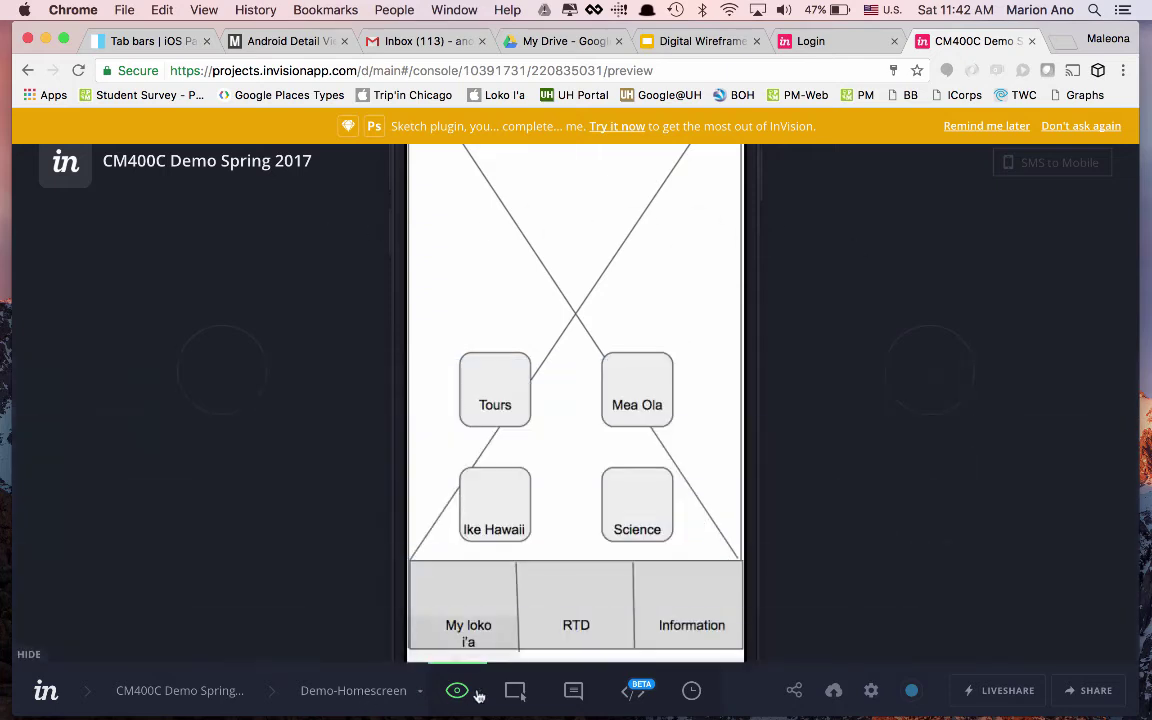
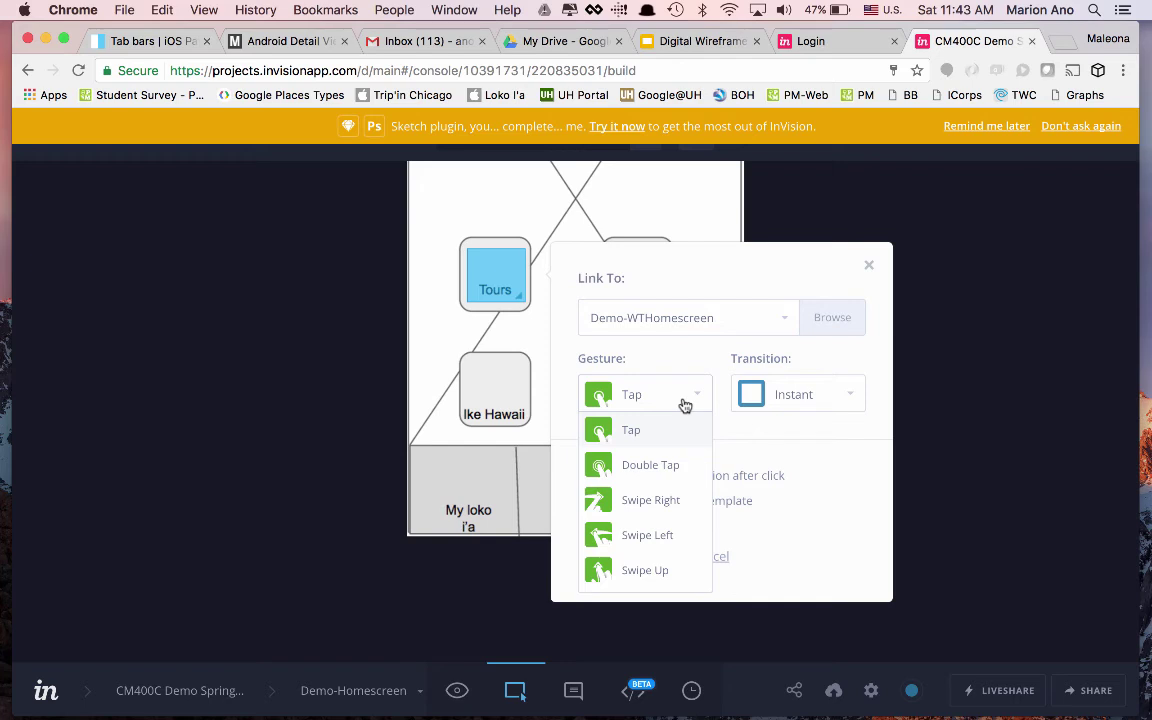
Save the Tours hotspot linked to Demo-WTHomescreen with the Tap gesture and Instant transition.
{"action": "left_click", "coordinate": [684, 404]}
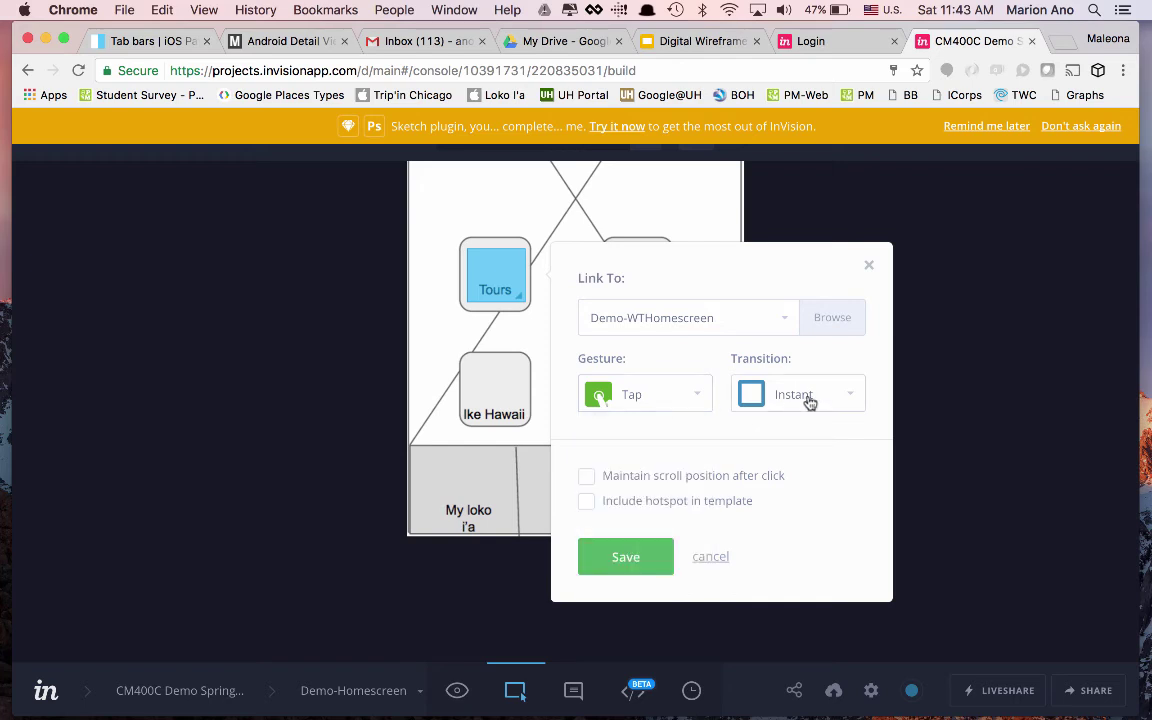
{"action": "left_click", "coordinate": [645, 555]}
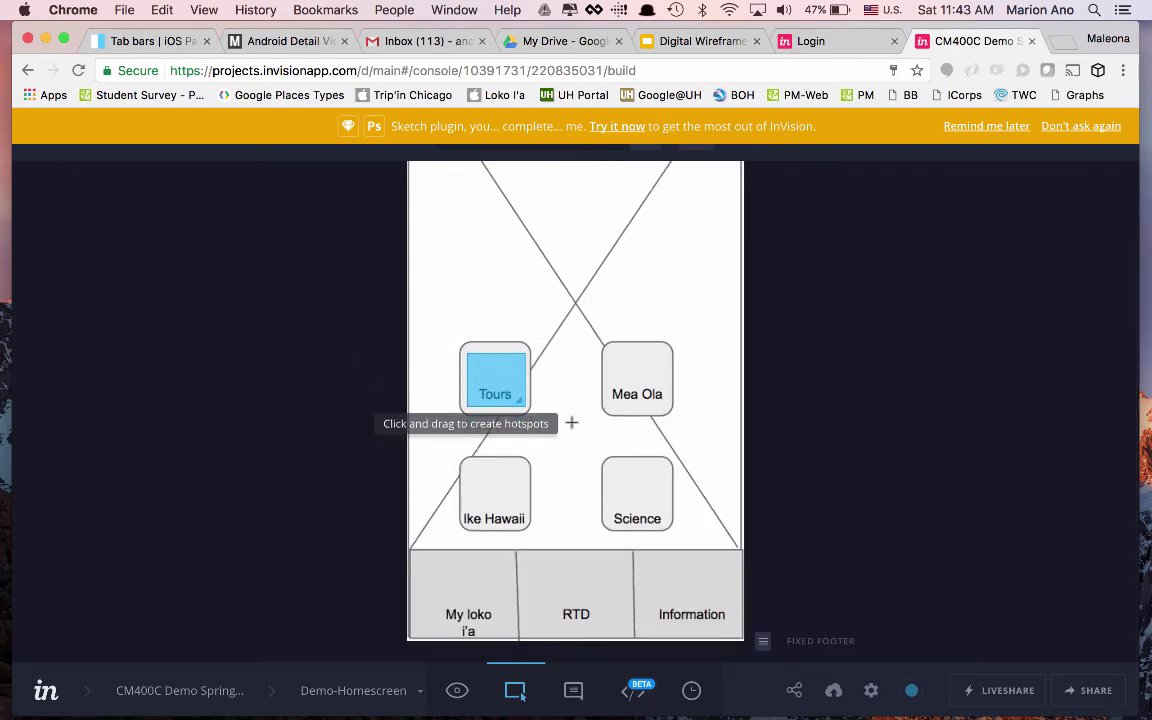
Test the Tours hotspot in preview mode and examine the linked Walking Tour Homescreen down to its footer.
{"action": "left_click", "coordinate": [464, 700]}
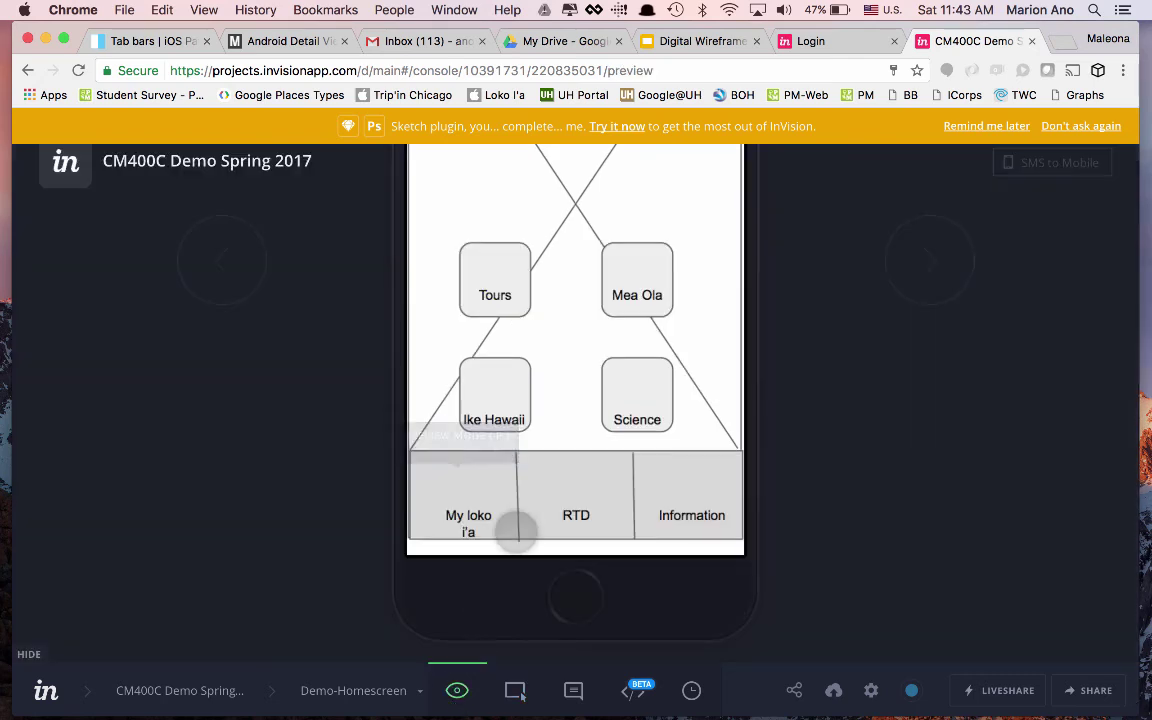
{"action": "left_click", "coordinate": [499, 414]}
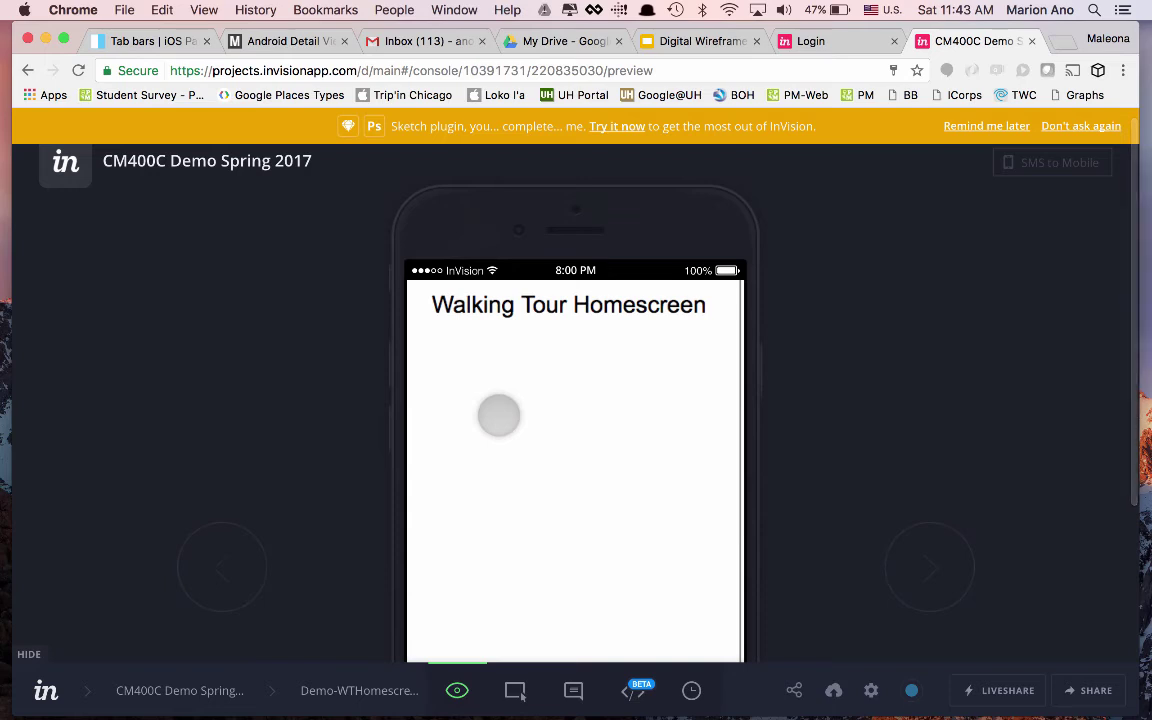
{"action": "scroll", "coordinate": [499, 415], "scroll_direction": "down", "scroll_amount": 3}
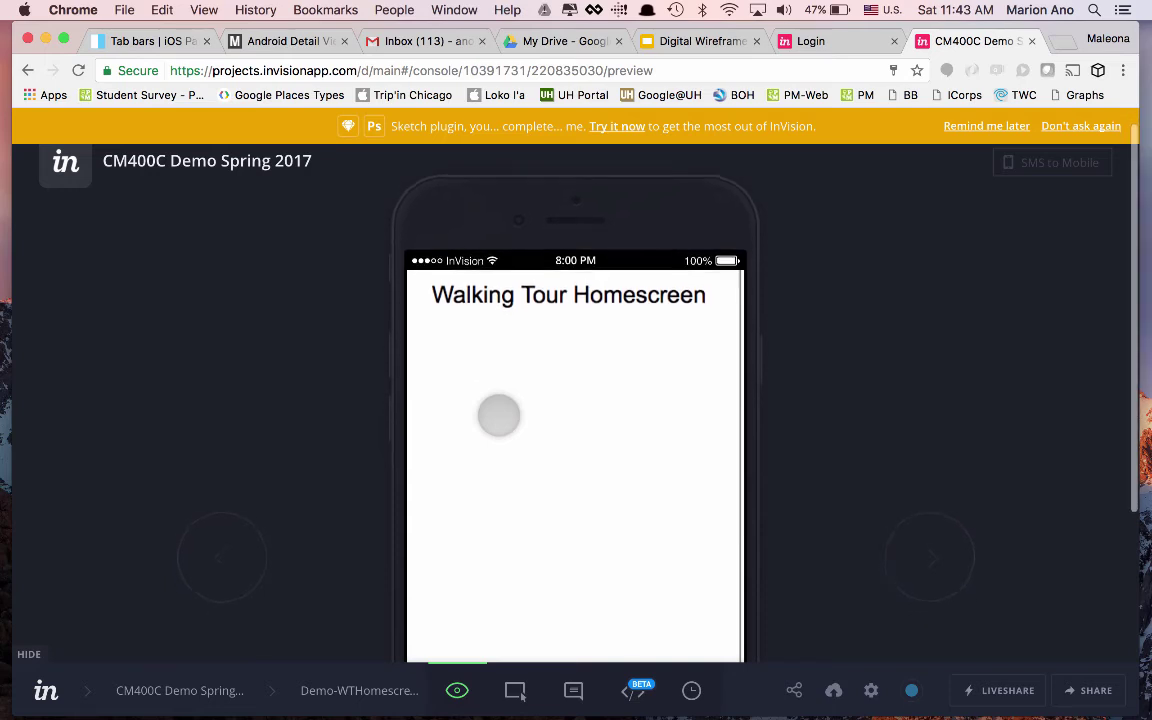
{"action": "scroll", "coordinate": [499, 415], "scroll_direction": "up", "scroll_amount": 3}
{"action": "scroll", "coordinate": [499, 415], "scroll_direction": "down", "scroll_amount": 3}
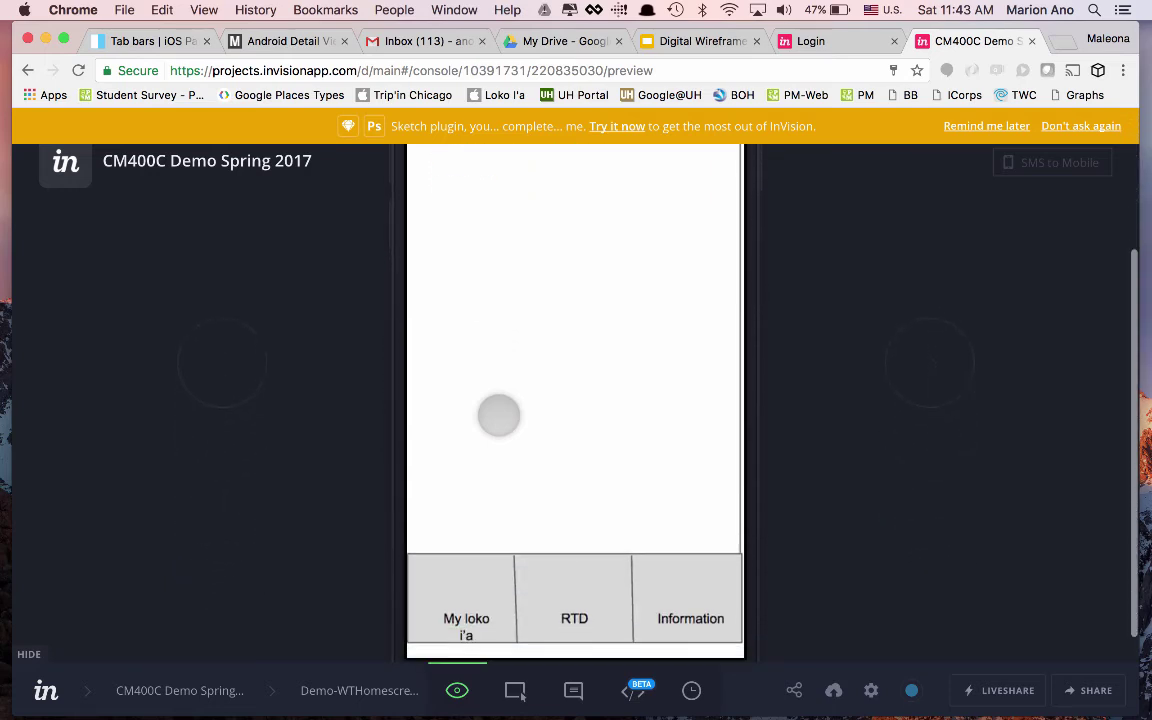
{"action": "scroll", "coordinate": [499, 415], "scroll_direction": "up", "scroll_amount": 3}
{"action": "scroll", "coordinate": [499, 415], "scroll_direction": "down", "scroll_amount": 1}
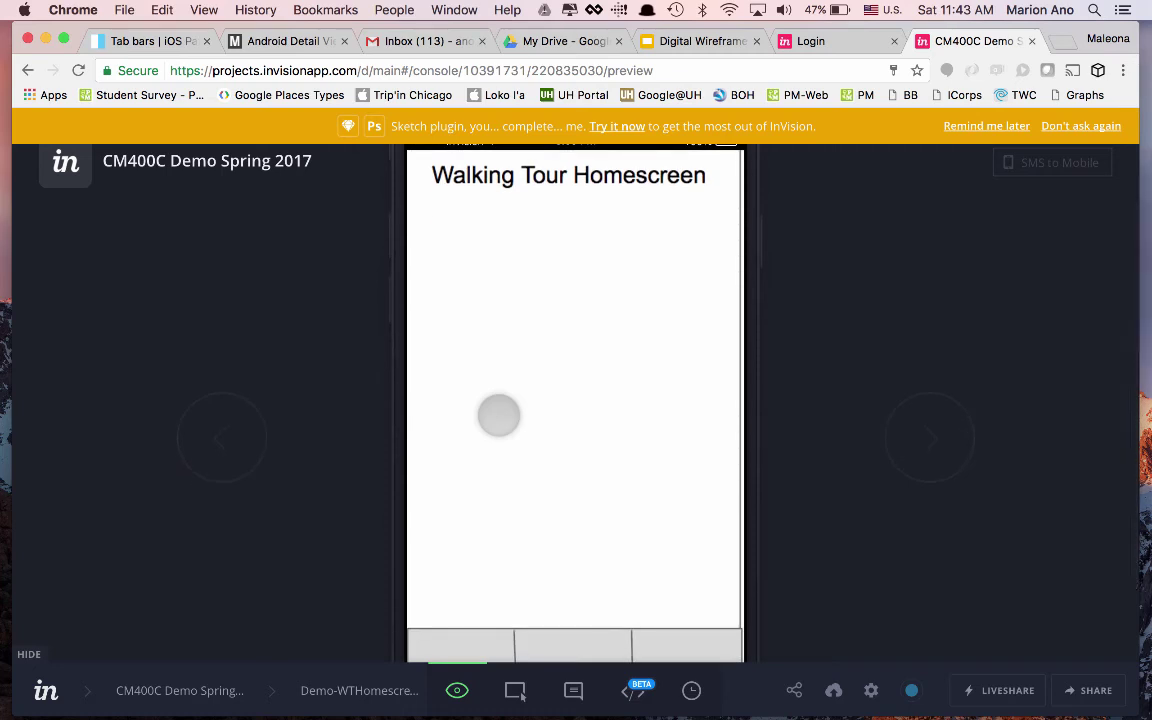
{"action": "scroll", "coordinate": [499, 415], "scroll_direction": "down", "scroll_amount": 2}
{"action": "scroll", "coordinate": [499, 415], "scroll_direction": "up", "scroll_amount": 1}
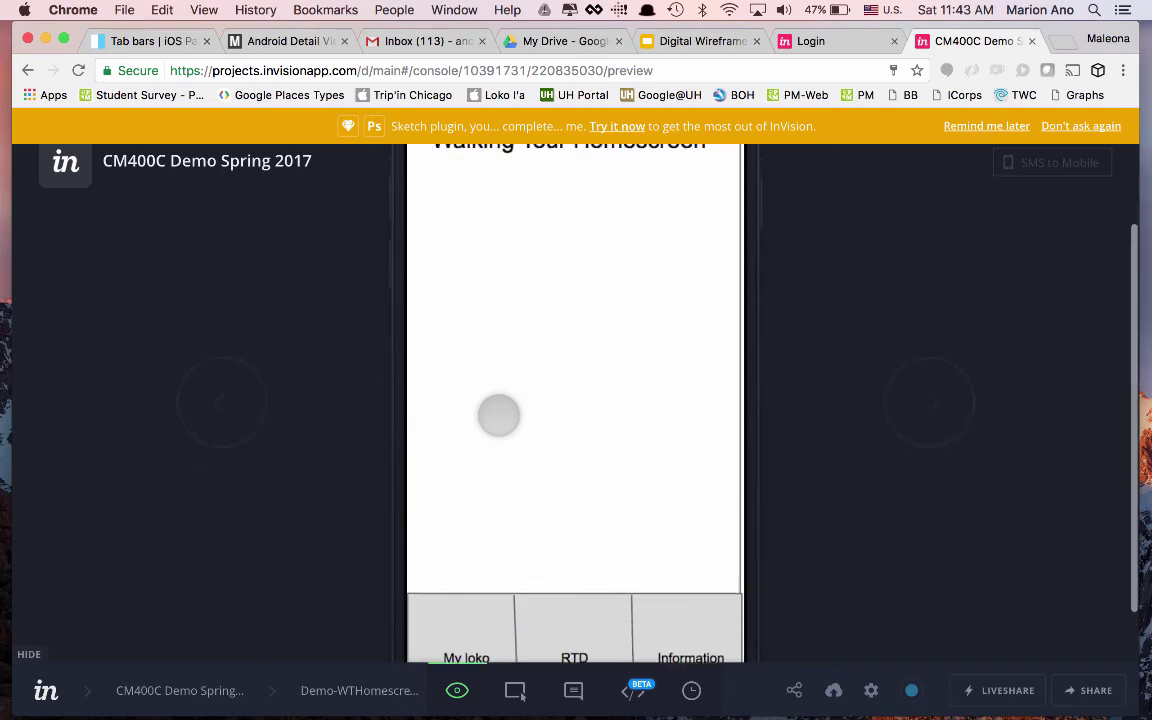
{"action": "scroll", "coordinate": [499, 415], "scroll_direction": "down", "scroll_amount": 2}
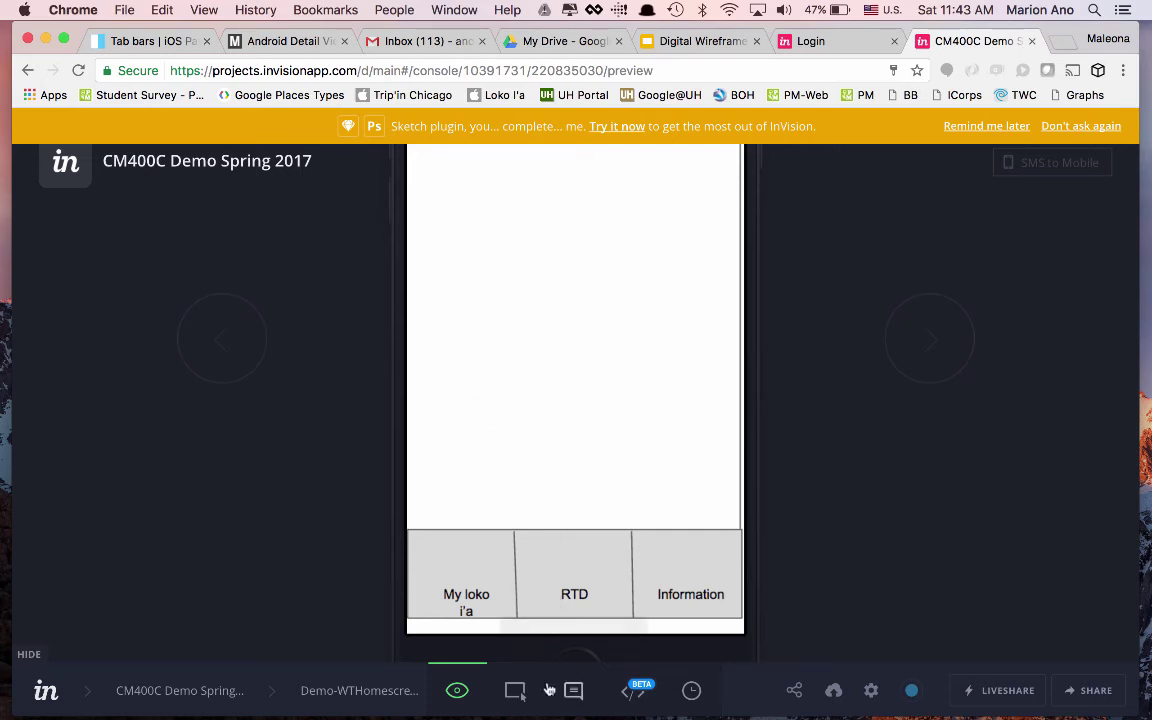
Create a hotspot over the My loko i'a footer button on Demo-WTHomescreen, link it to this same screen and save it.
{"action": "left_click", "coordinate": [514, 695]}
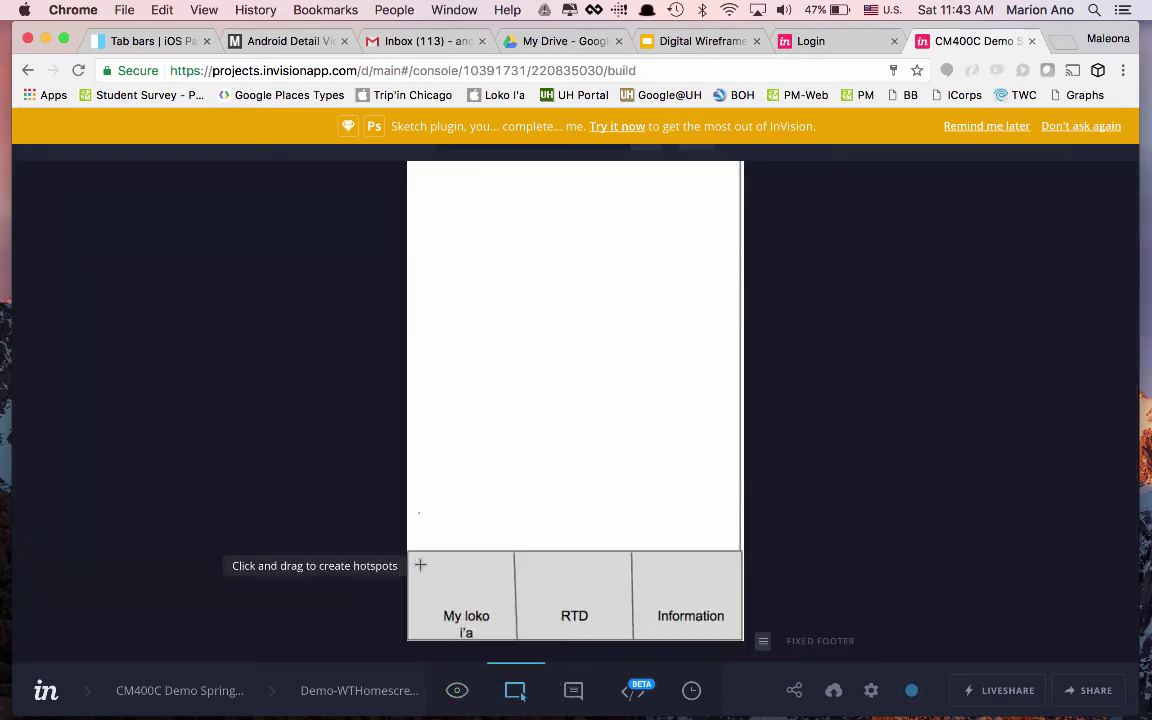
{"action": "mouse_move", "coordinate": [420, 565]}
{"action": "left_mouse_down"}
{"action": "mouse_move", "coordinate": [440, 611]}
{"action": "mouse_move", "coordinate": [507, 628]}
{"action": "mouse_move", "coordinate": [509, 640]}
{"action": "left_mouse_up"}
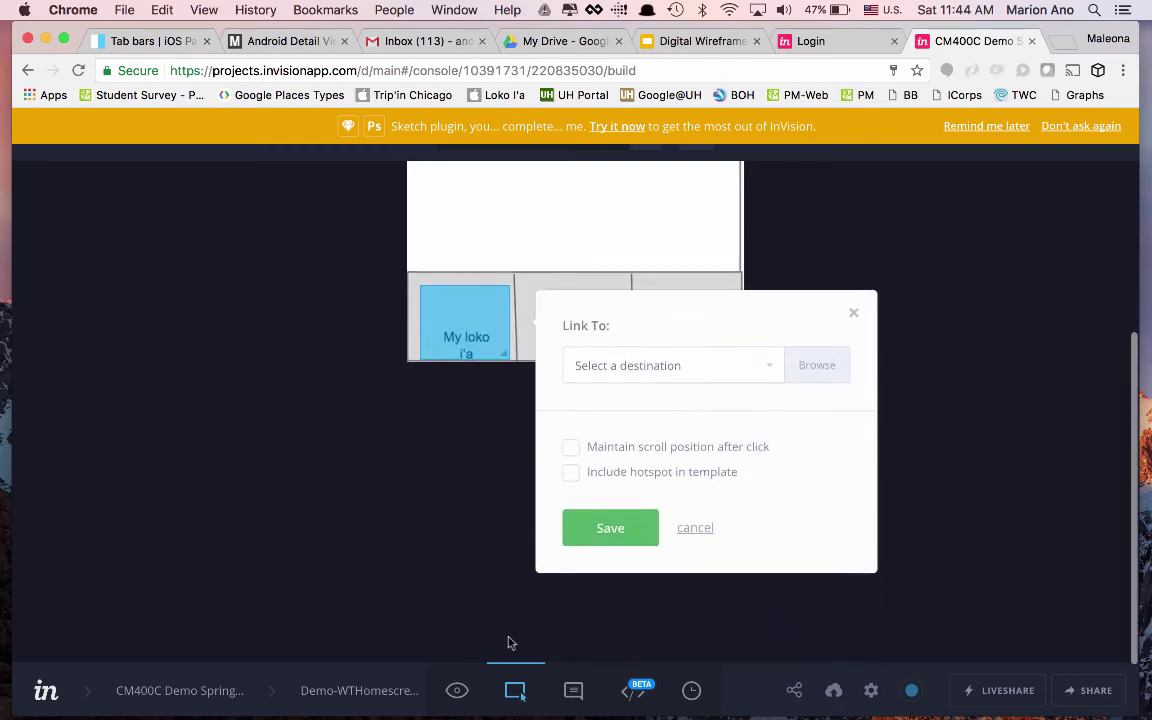
{"action": "left_click", "coordinate": [711, 369]}
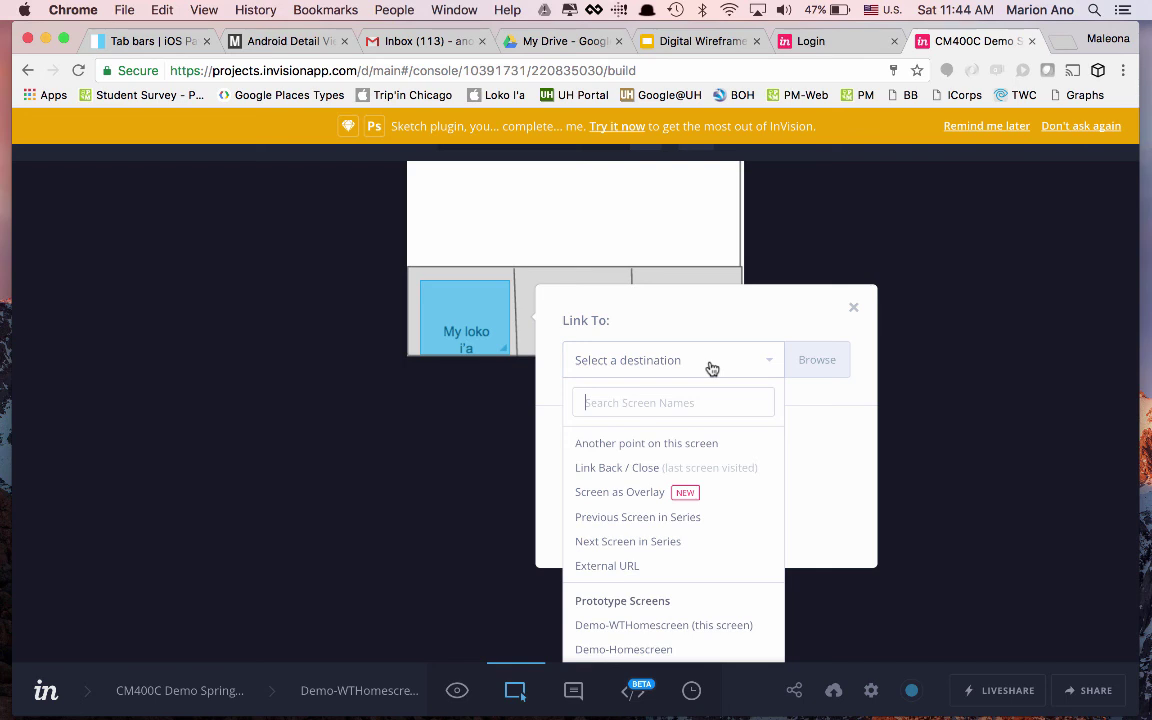
{"action": "left_click", "coordinate": [704, 625]}
{"action": "left_click", "coordinate": [625, 599]}
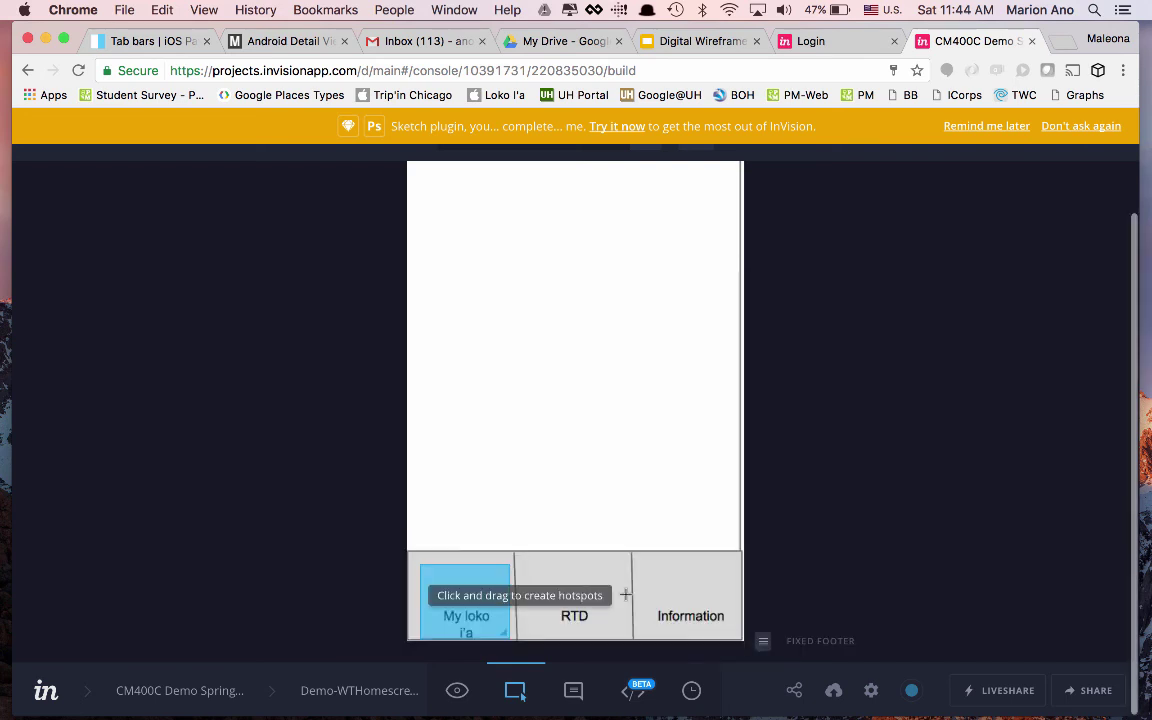
Preview the prototype from Demo-Homescreen, follow the Tours link and check the My loko i'a footer button on the walking tour screen.
{"action": "left_click", "coordinate": [452, 686]}
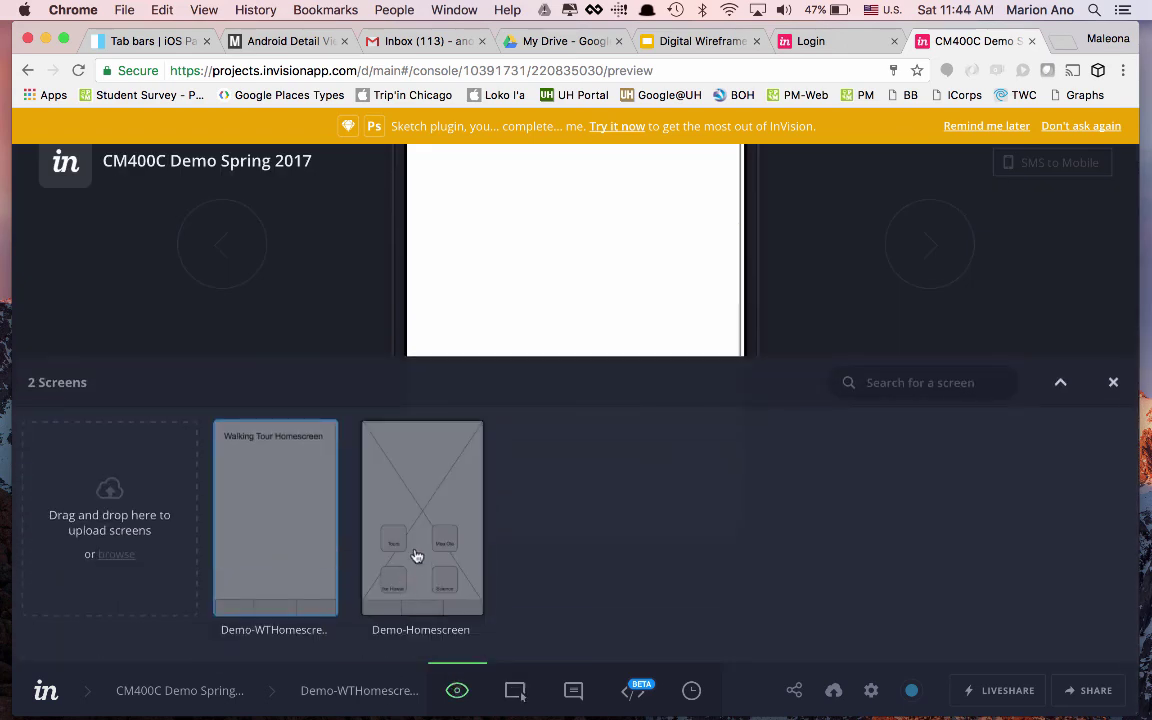
{"action": "left_click", "coordinate": [417, 554]}
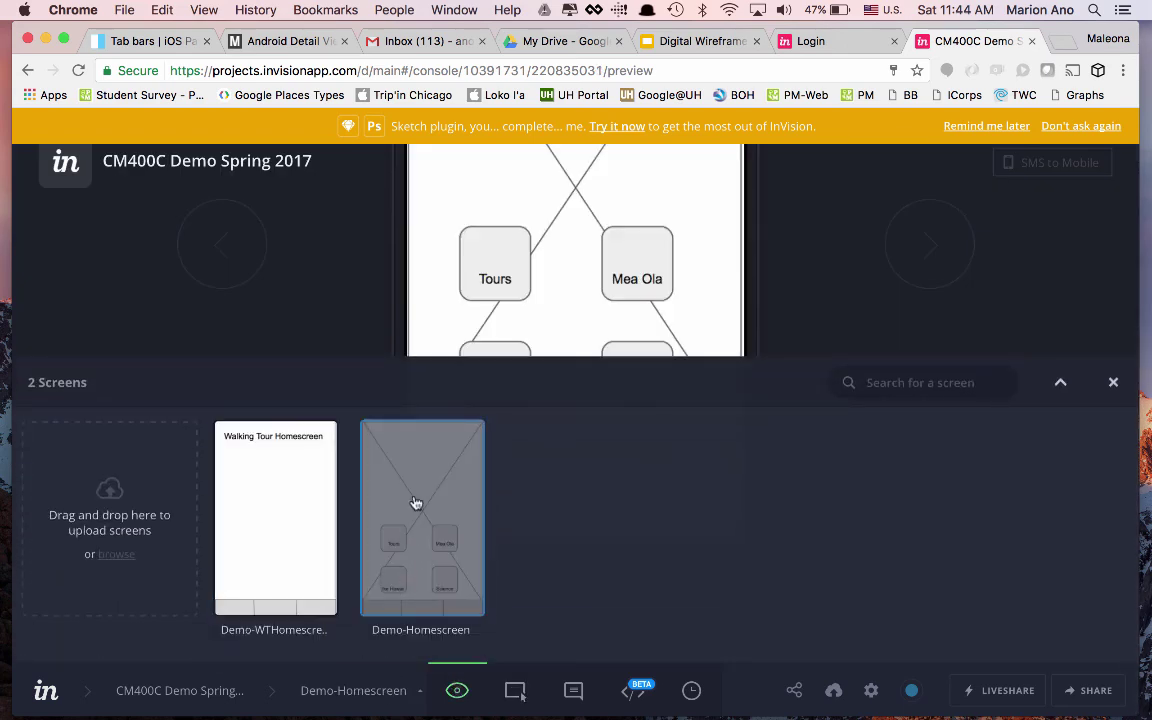
{"action": "left_click", "coordinate": [571, 312]}
{"action": "scroll", "coordinate": [570, 314], "scroll_direction": "up", "scroll_amount": 3}
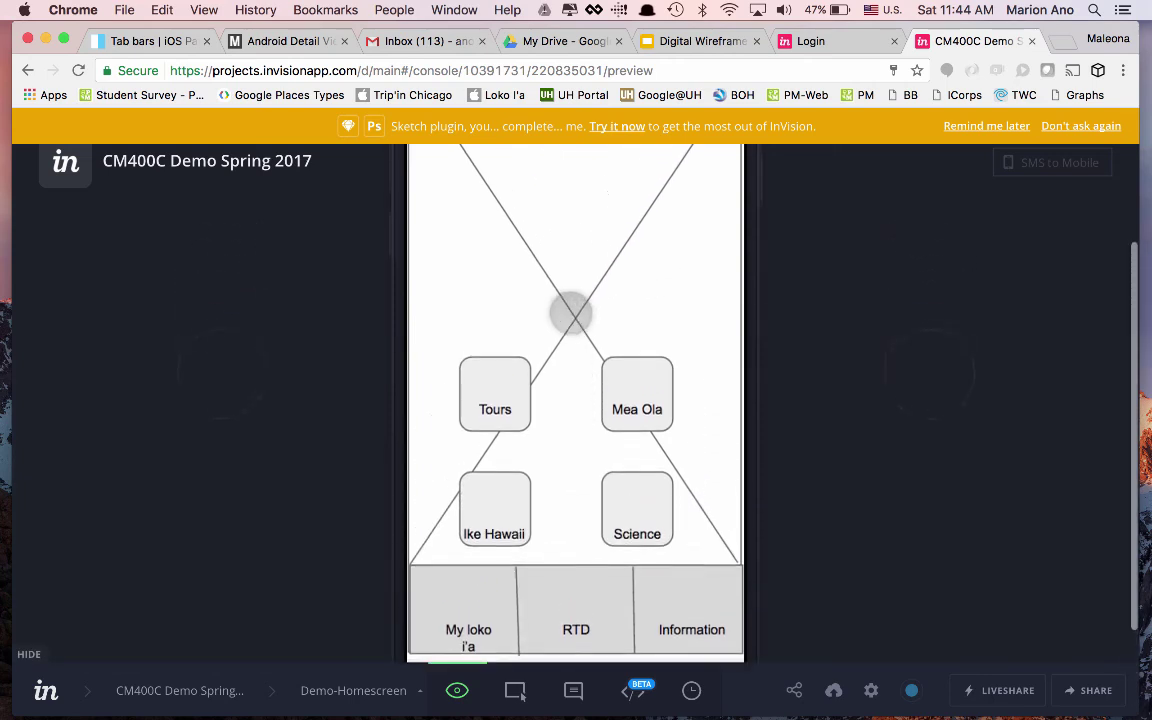
{"action": "scroll", "coordinate": [571, 314], "scroll_direction": "up", "scroll_amount": 2}
{"action": "left_click", "coordinate": [490, 380]}
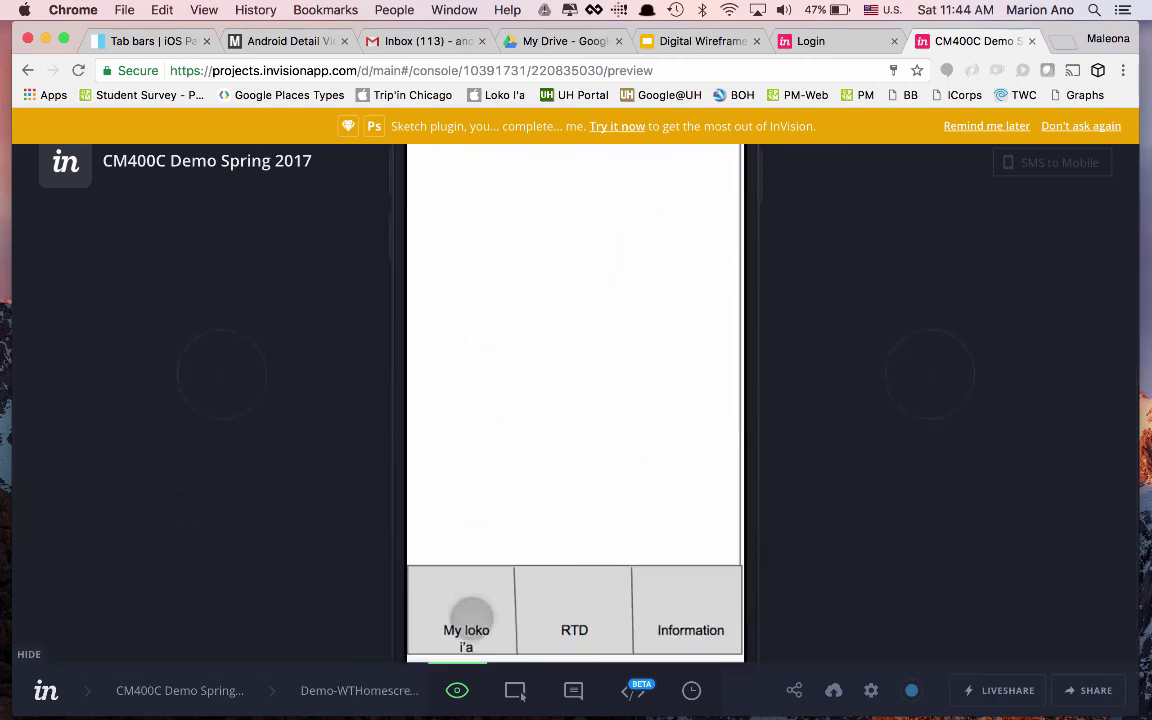
{"action": "scroll", "coordinate": [470, 612], "scroll_direction": "up", "scroll_amount": 2}
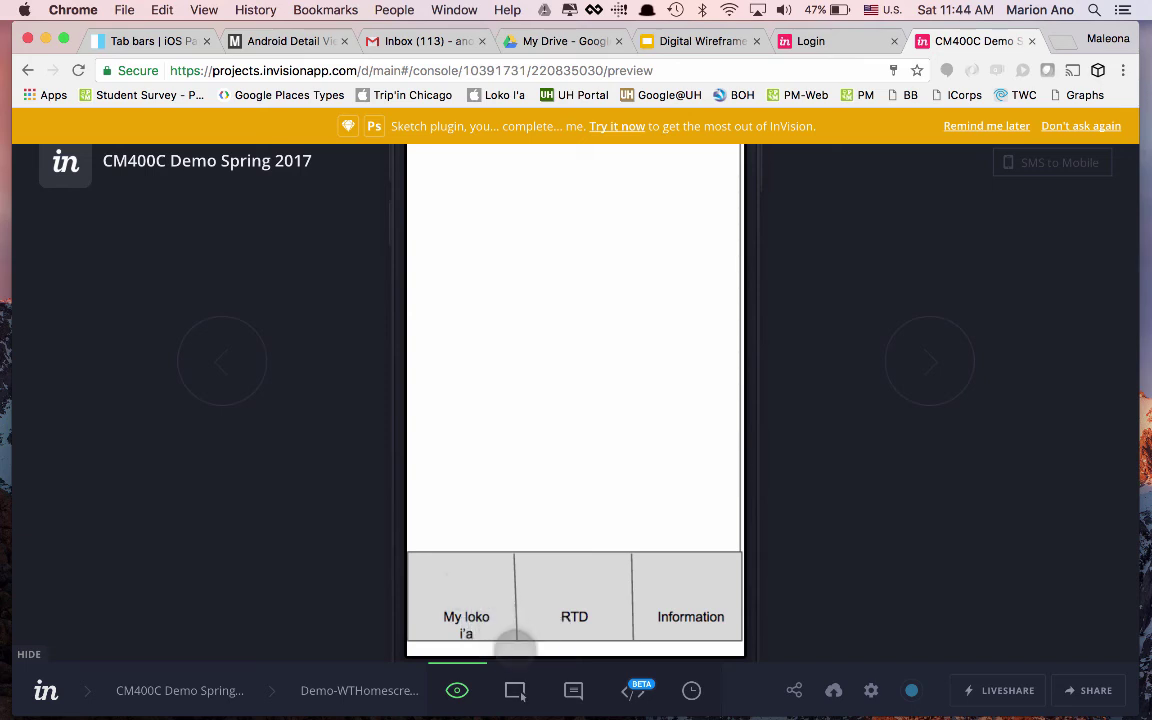
{"action": "scroll", "coordinate": [420, 600], "scroll_direction": "up", "scroll_amount": 5}
{"action": "scroll", "coordinate": [483, 581], "scroll_direction": "down", "scroll_amount": 6}
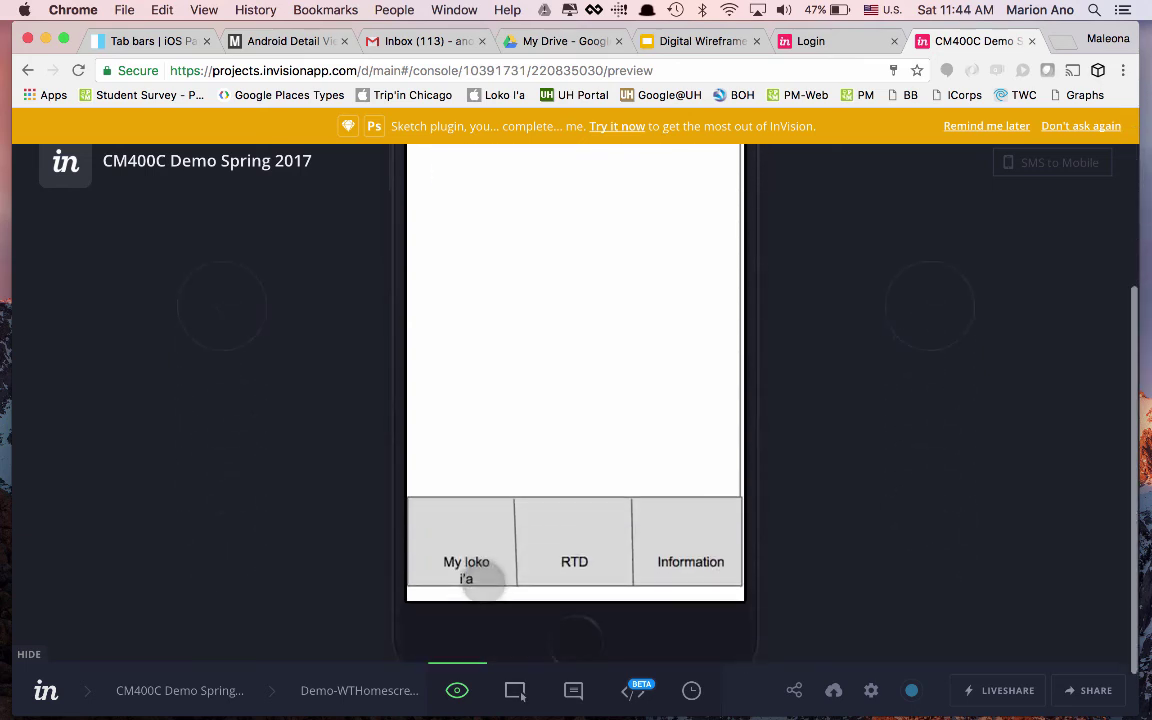
Relink the My loko i'a footer hotspot on Demo-WTHomescreen to Demo-Homescreen, keeping the Tap gesture and Instant transition, and save it.
{"action": "left_click", "coordinate": [510, 686]}
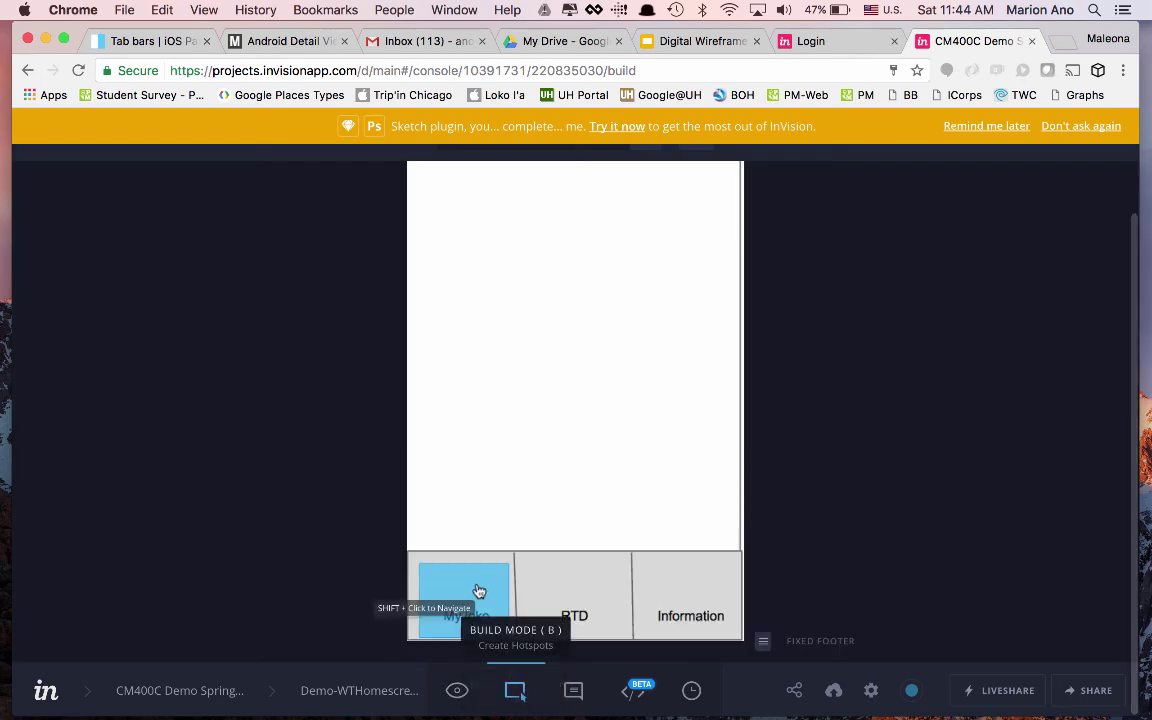
{"action": "left_click", "coordinate": [474, 591]}
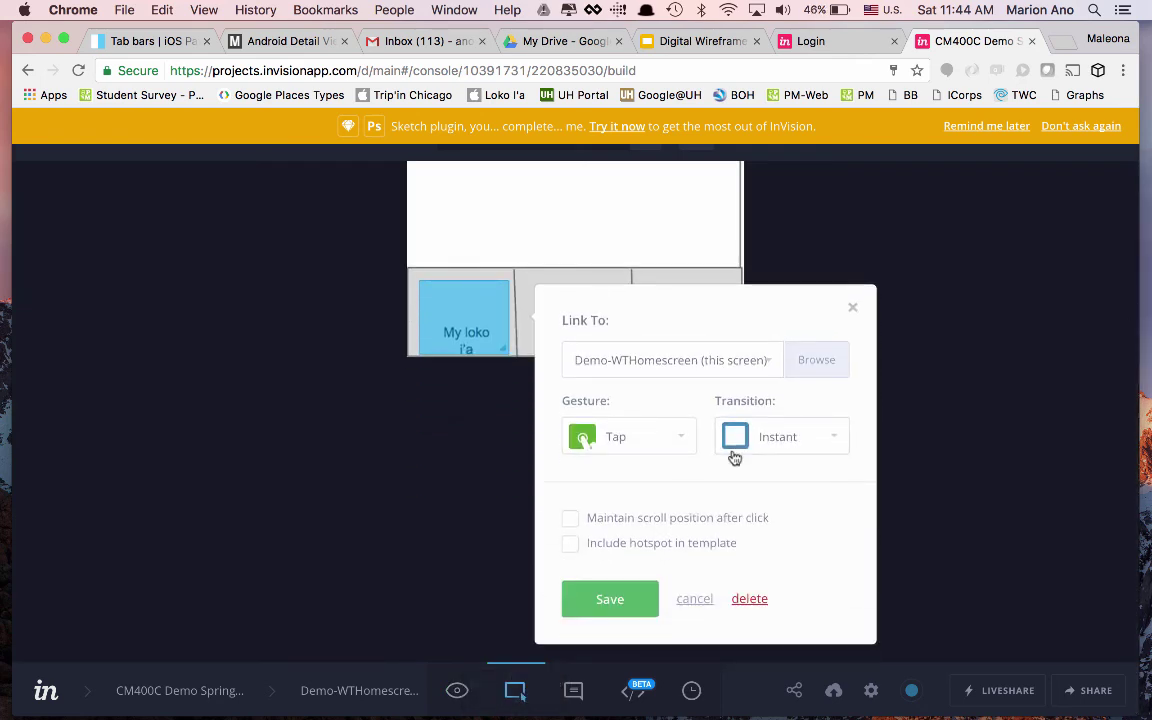
{"action": "left_click", "coordinate": [766, 366]}
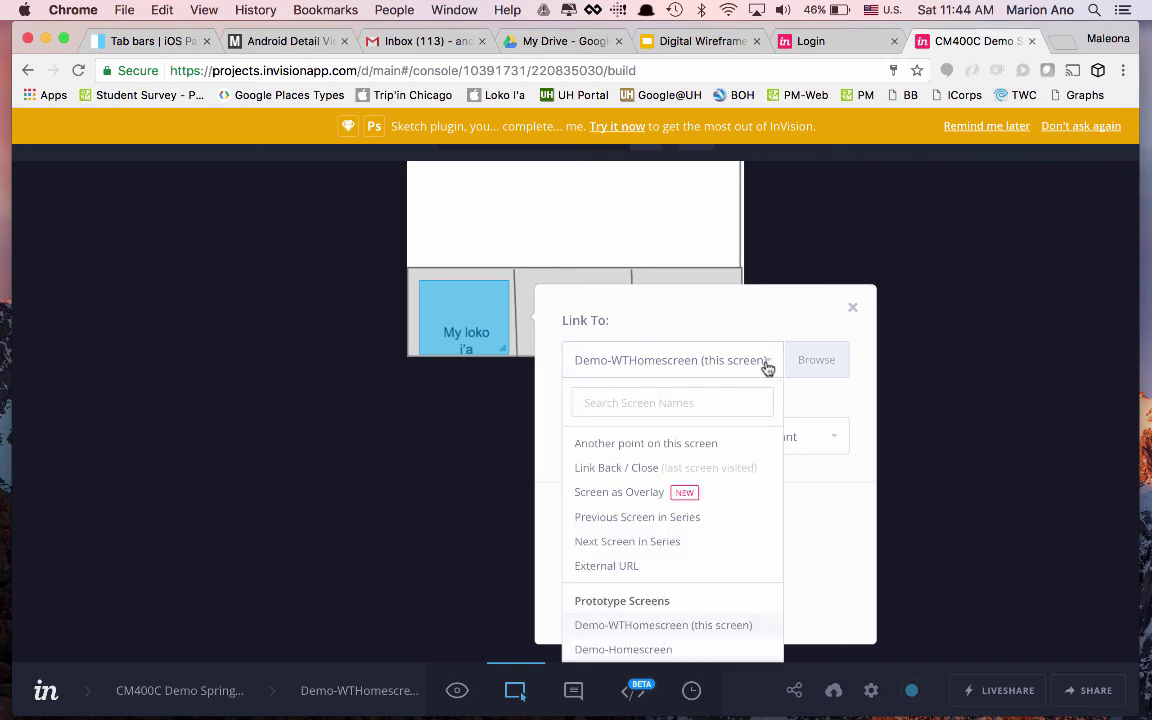
{"action": "left_click", "coordinate": [668, 649]}
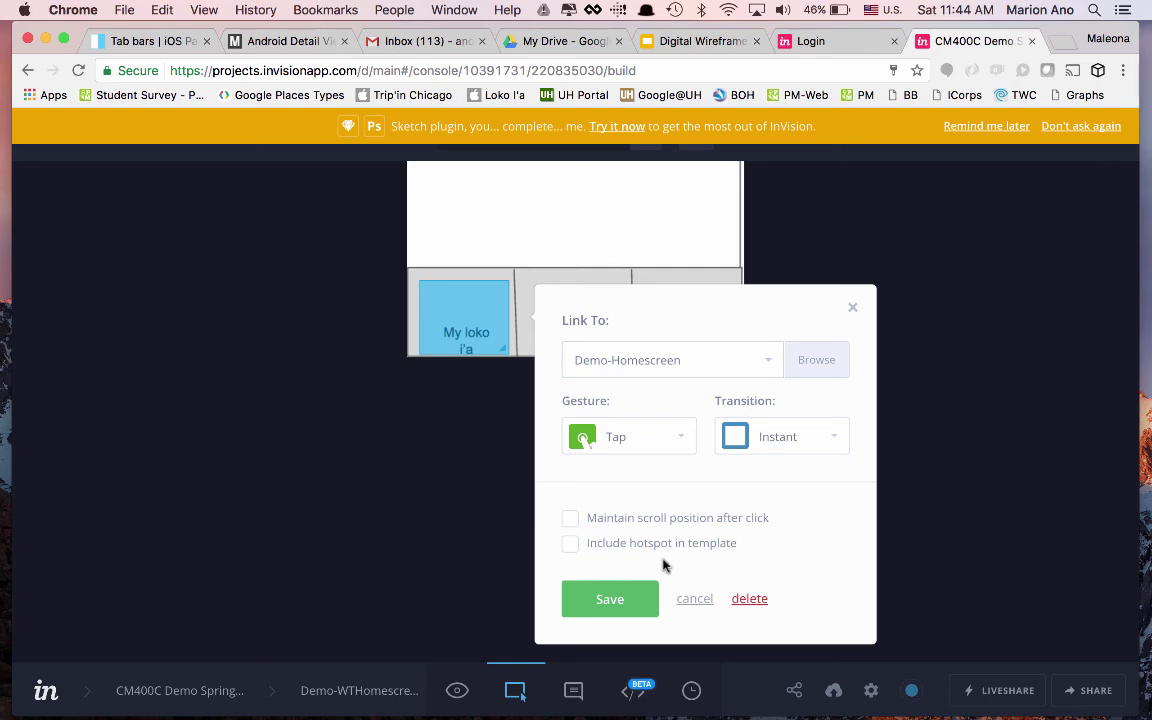
{"action": "left_click", "coordinate": [623, 602]}
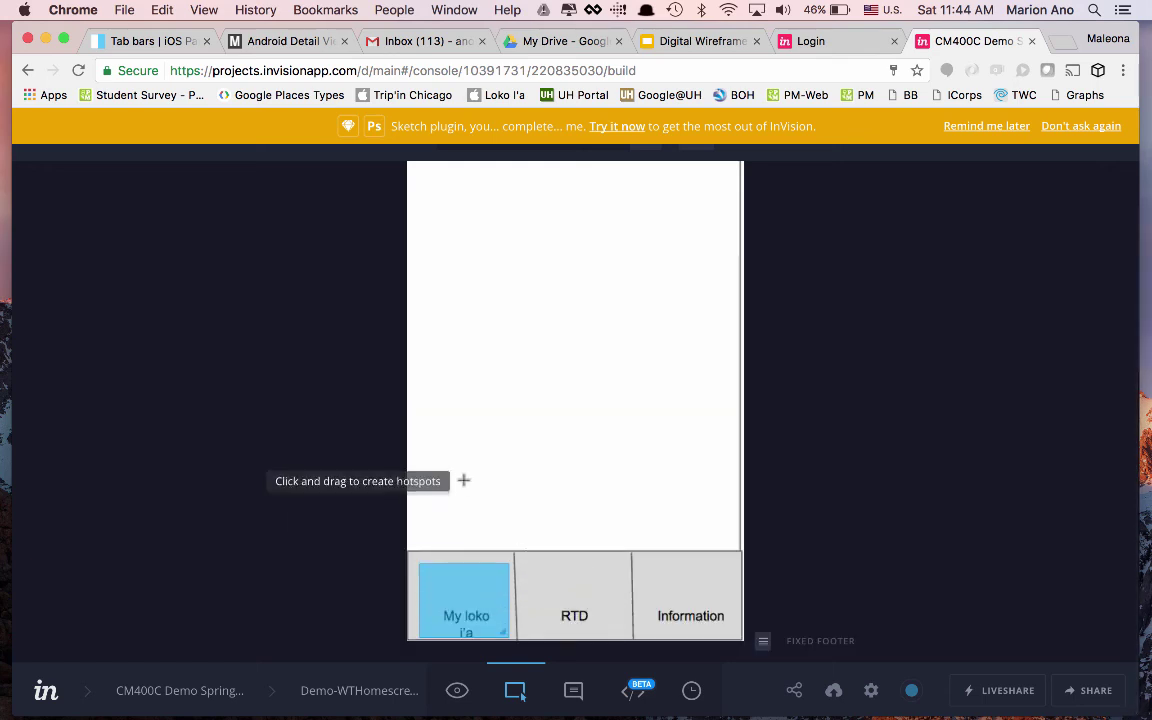
Test the My loko i'a footer button in preview mode and examine the linked home screen down to its footer.
{"action": "left_click", "coordinate": [456, 691]}
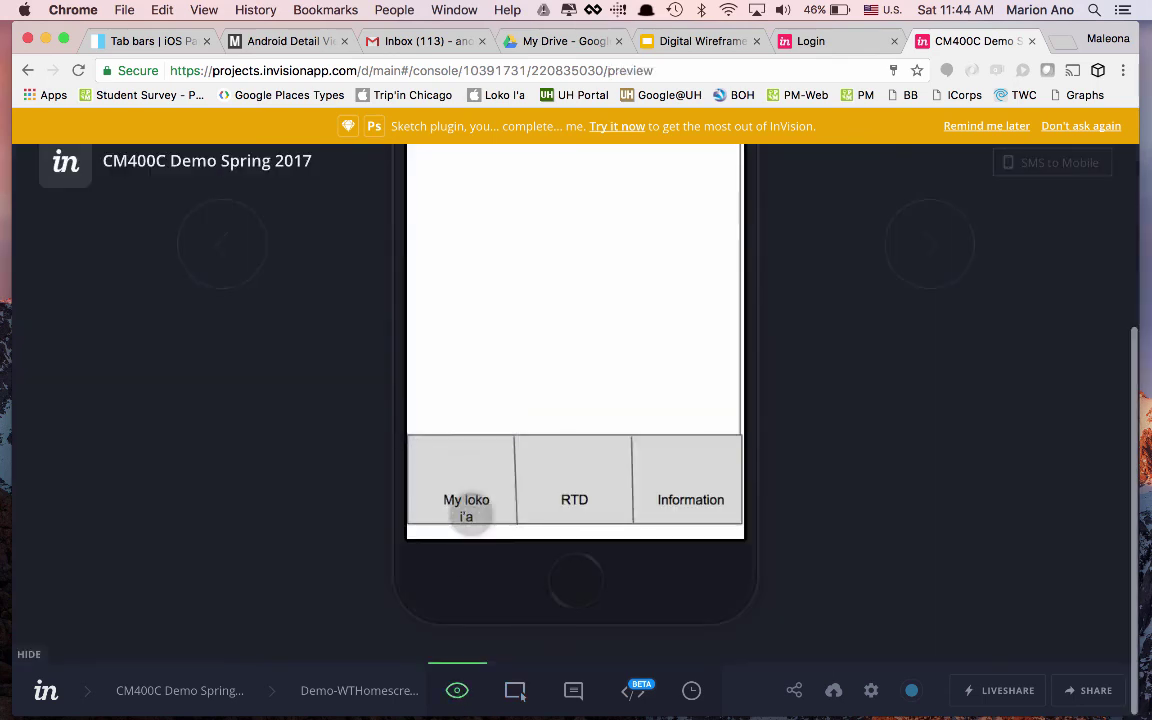
{"action": "left_click", "coordinate": [467, 476]}
{"action": "scroll", "coordinate": [499, 373], "scroll_direction": "up", "scroll_amount": 5}
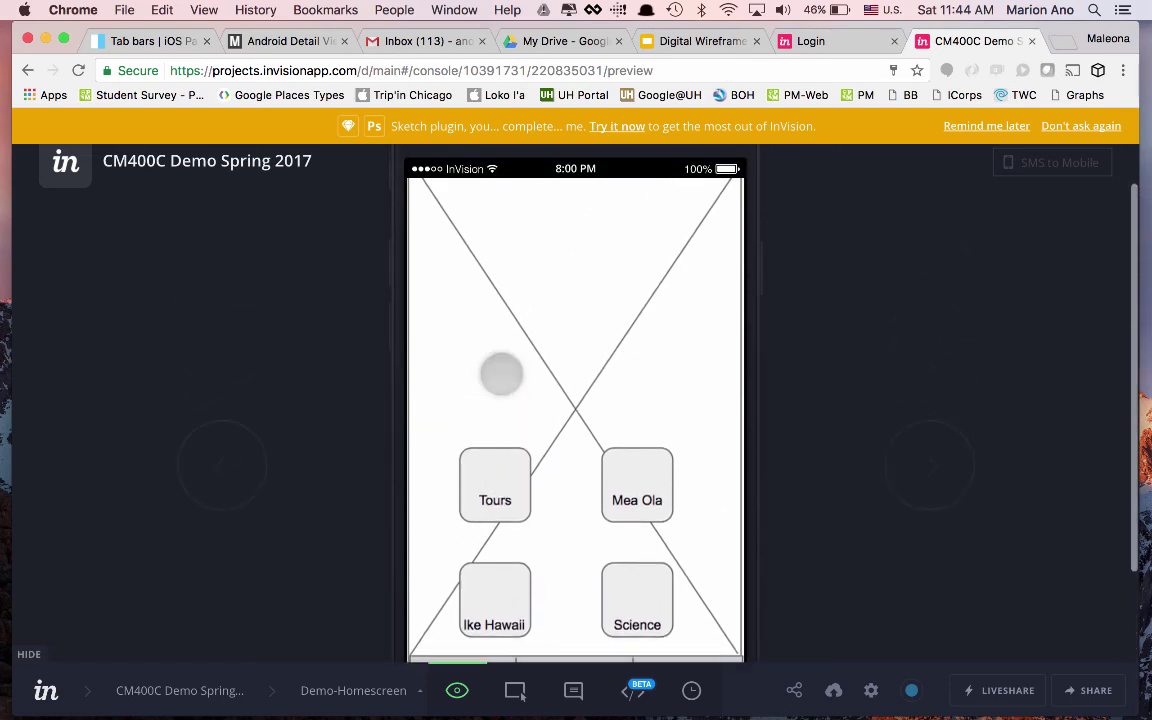
{"action": "scroll", "coordinate": [501, 374], "scroll_direction": "down", "scroll_amount": 3}
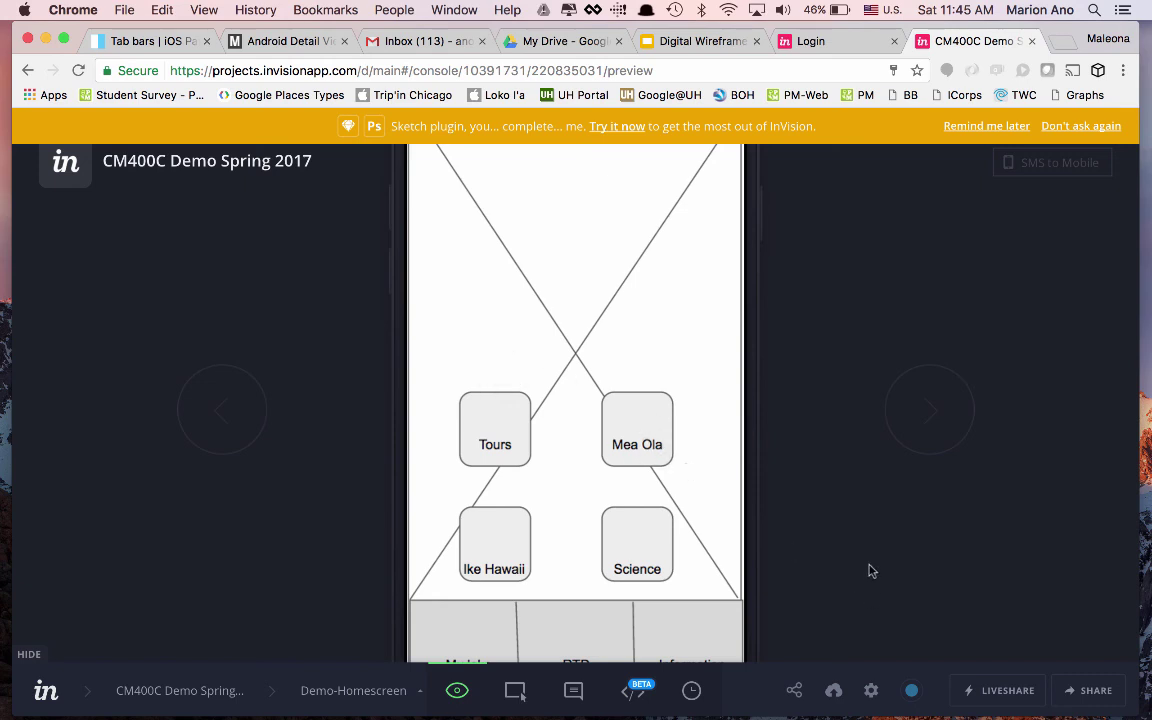
{"action": "scroll", "coordinate": [869, 571], "scroll_direction": "down", "scroll_amount": 2}
{"action": "scroll", "coordinate": [869, 571], "scroll_direction": "up", "scroll_amount": 2}
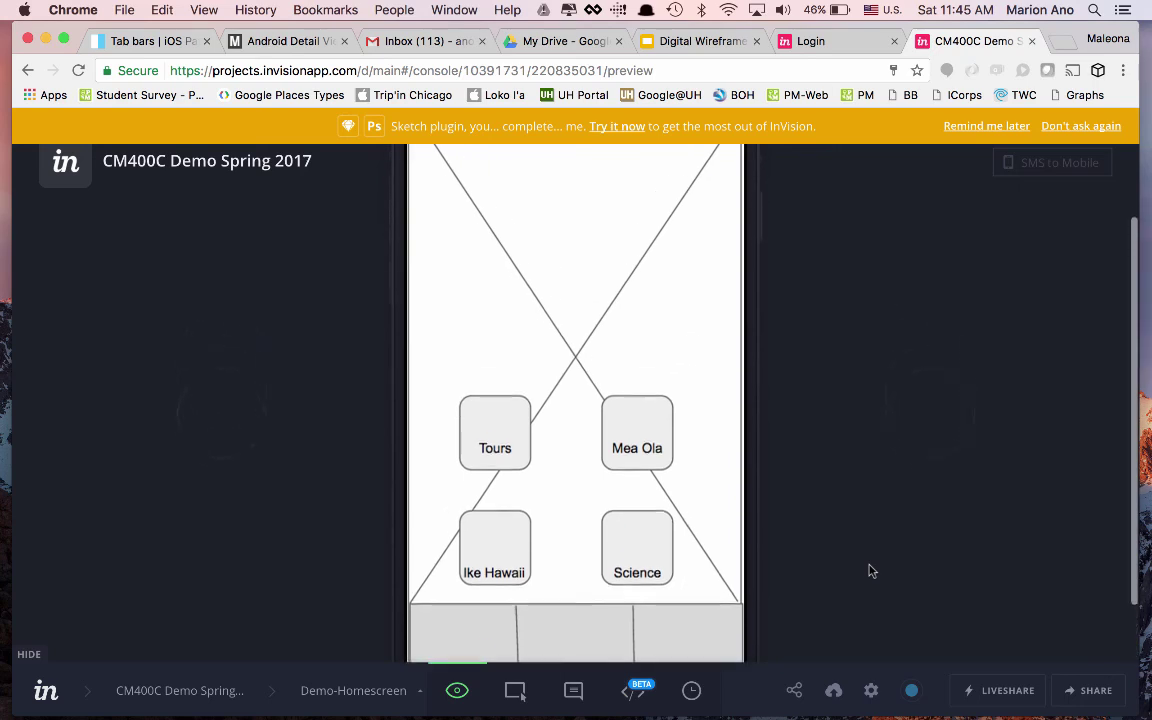
{"action": "scroll", "coordinate": [869, 571], "scroll_direction": "down", "scroll_amount": 1}
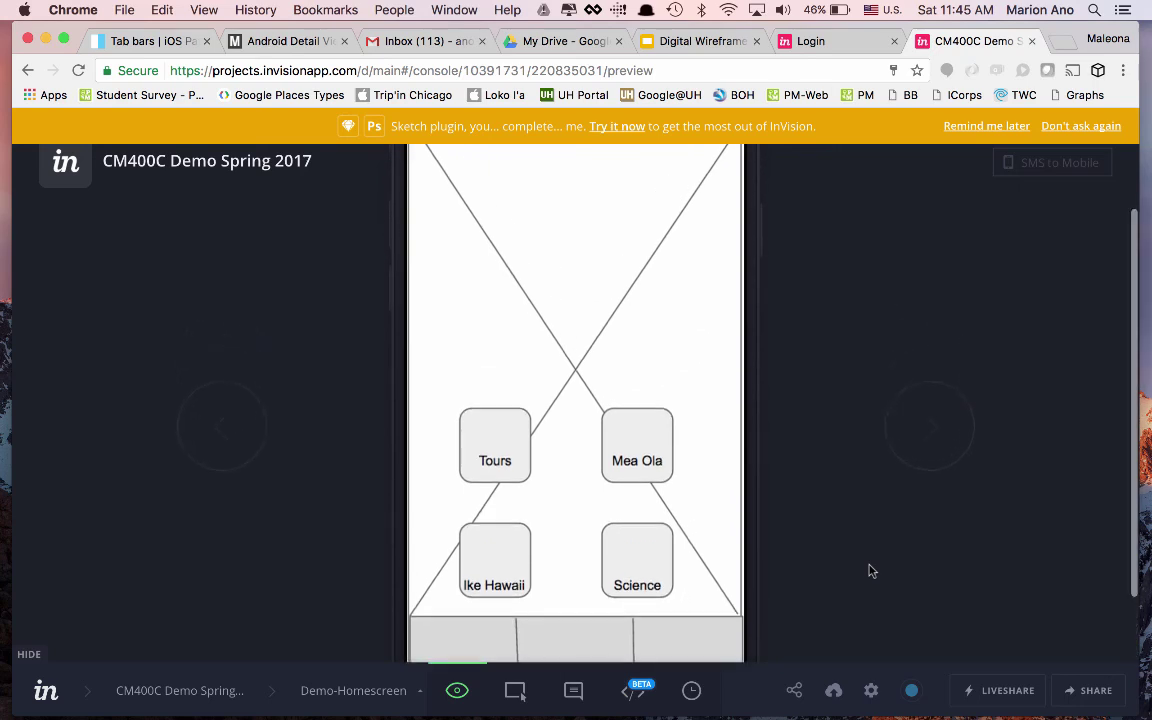
Open the LiveShare introduction on real-time presenting and collaboration, look it over and close it.
{"action": "left_click", "coordinate": [1003, 703]}
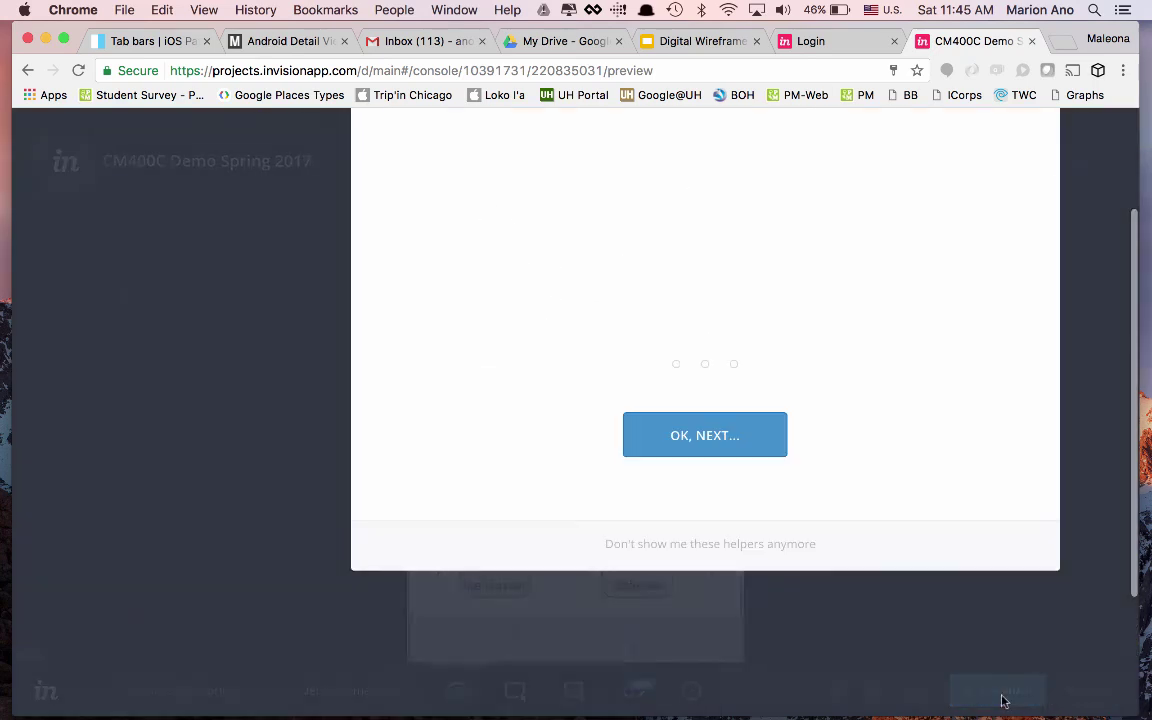
{"action": "scroll", "coordinate": [627, 275], "scroll_direction": "down", "scroll_amount": 3}
{"action": "scroll", "coordinate": [627, 275], "scroll_direction": "up", "scroll_amount": 4}
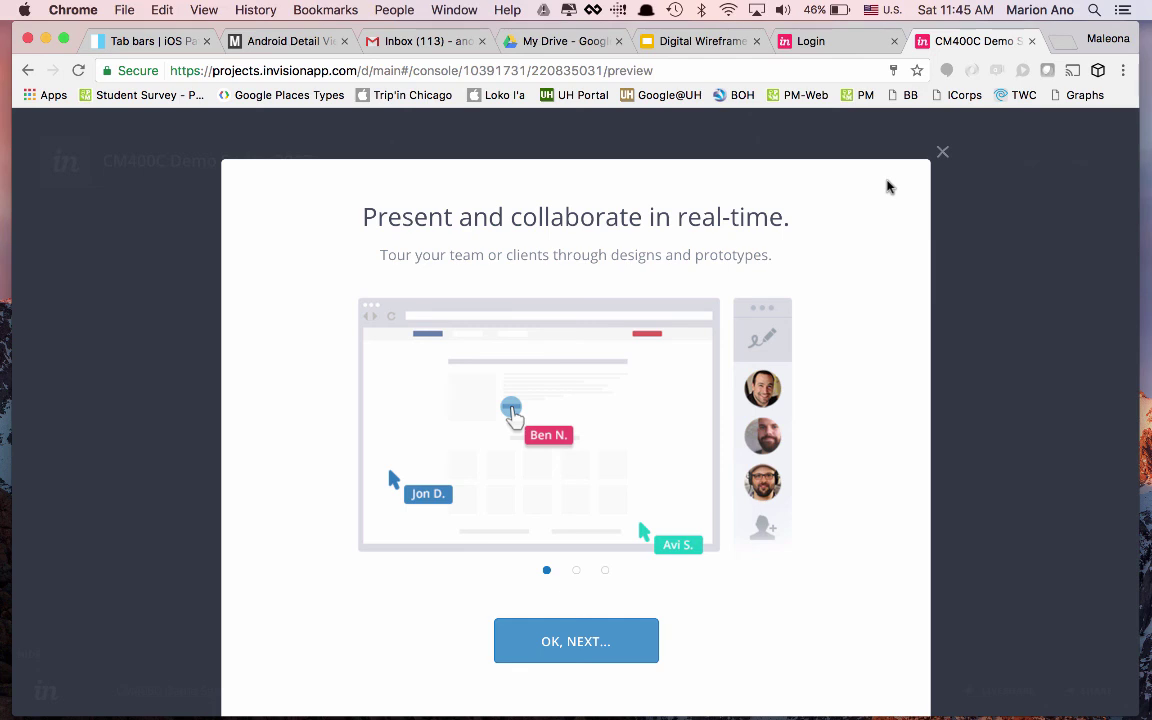
{"action": "left_click", "coordinate": [941, 153]}
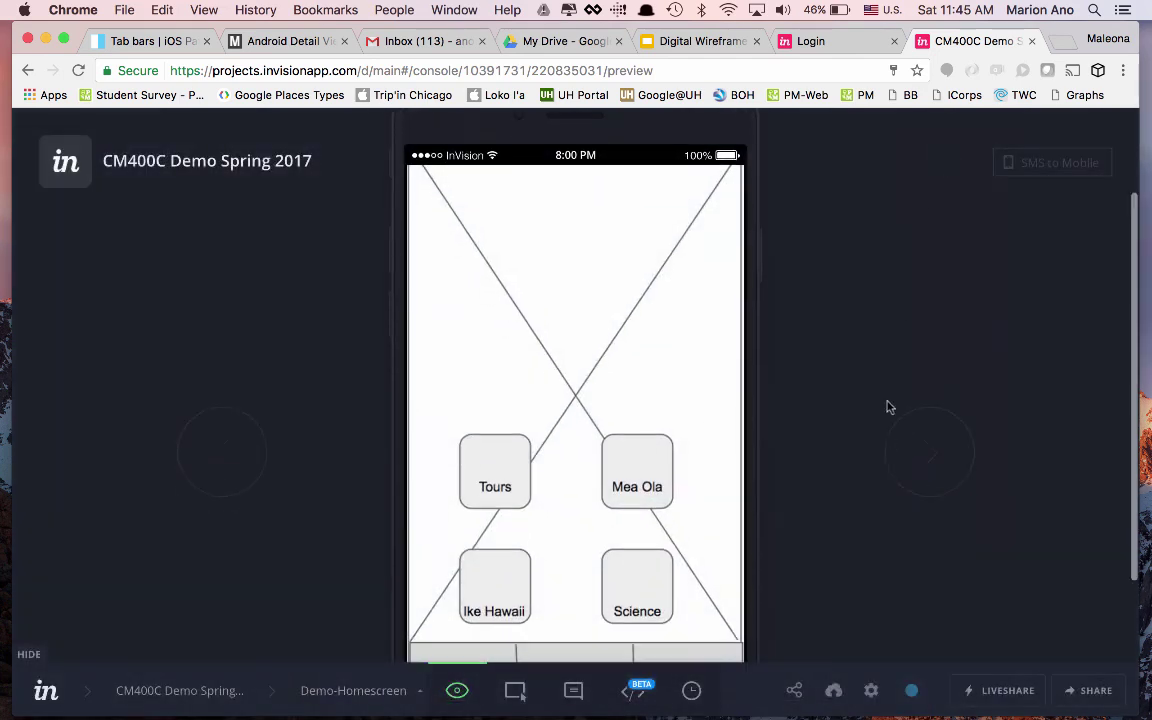
Examine the project's sharing options for inviting people by connection or email address, then leave them without inviting anyone.
{"action": "scroll", "coordinate": [890, 407], "scroll_direction": "down", "scroll_amount": 3}
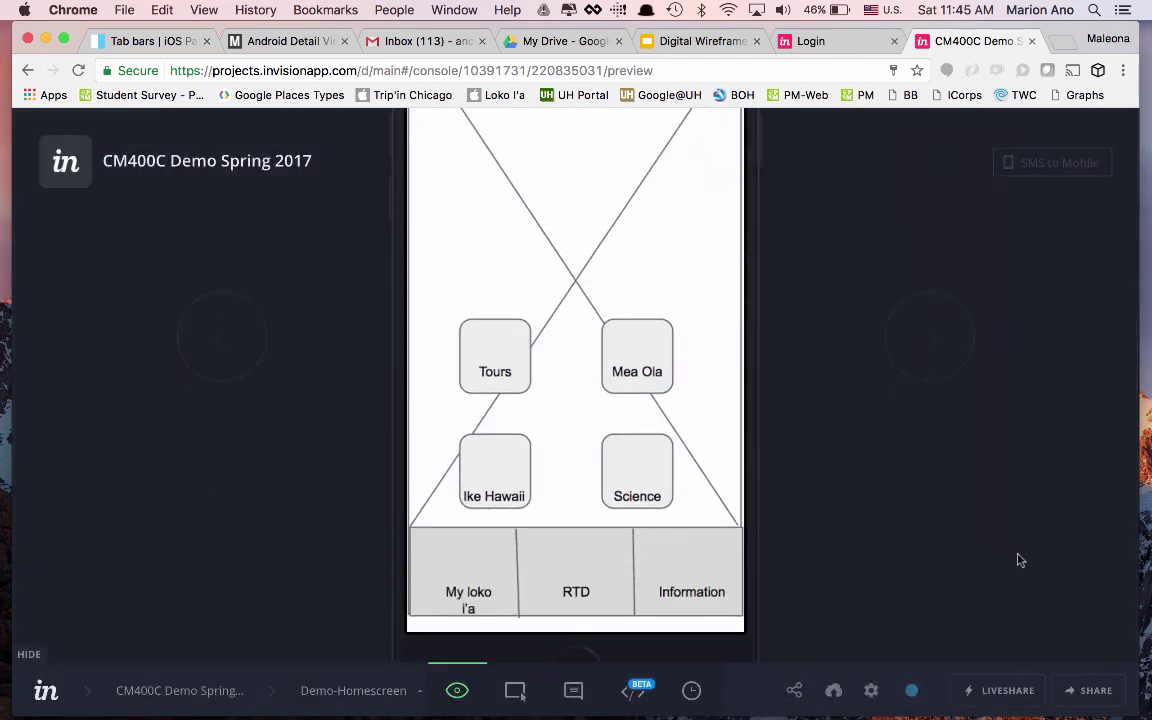
{"action": "left_click", "coordinate": [1088, 692]}
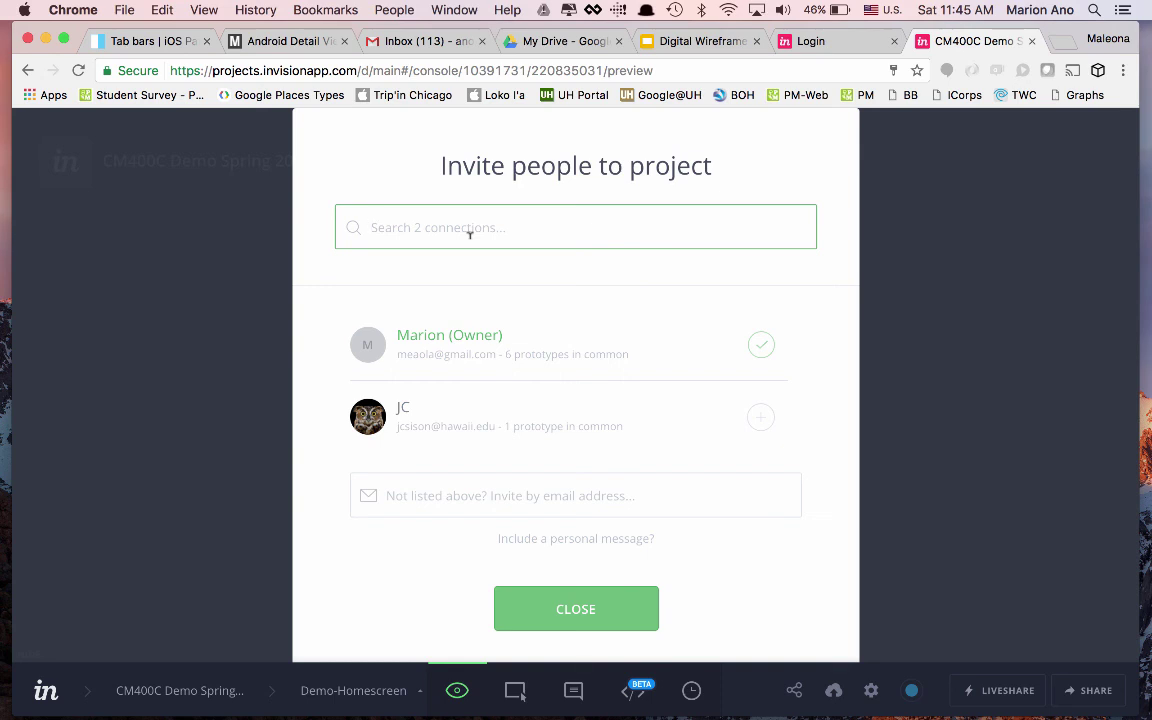
{"action": "left_click", "coordinate": [590, 609]}
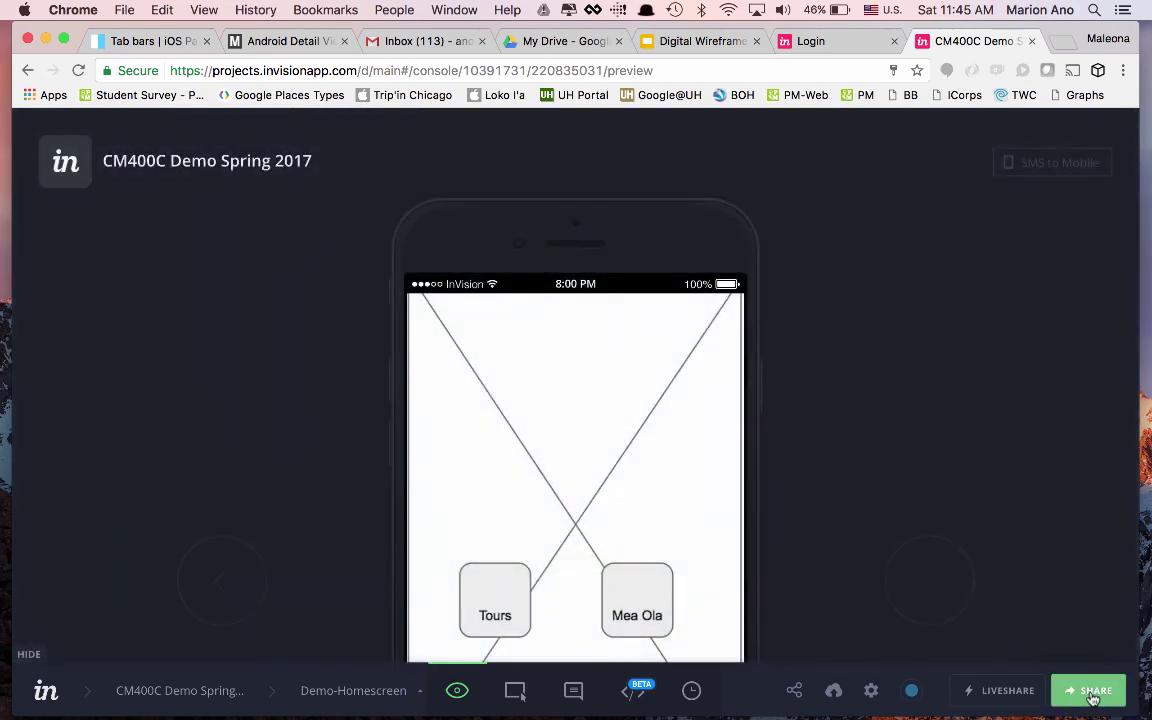
{"action": "left_click", "coordinate": [1094, 698]}
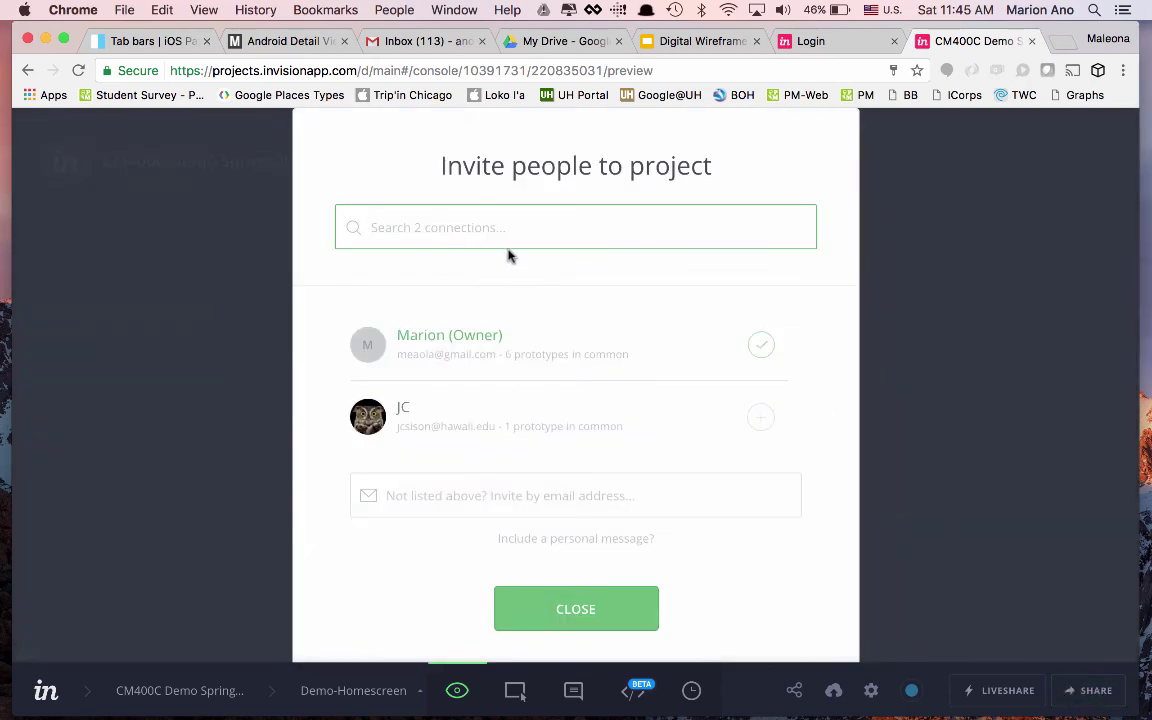
{"action": "key", "text": "Escape"}
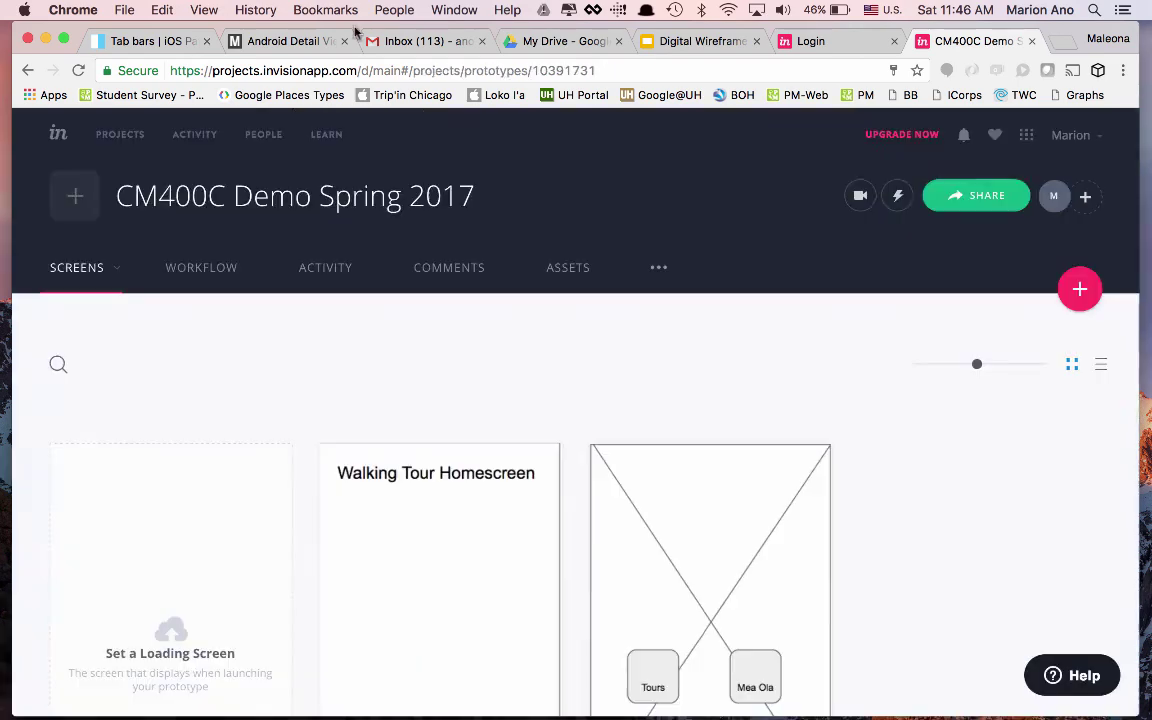
Look over the Demo-WTHomescreen and Demo-Homescreen thumbnails in the CM400C Demo Spring 2017 project overview.
{"action": "scroll", "coordinate": [432, 504], "scroll_direction": "down", "scroll_amount": 3}
{"action": "scroll", "coordinate": [432, 504], "scroll_direction": "up", "scroll_amount": 2}
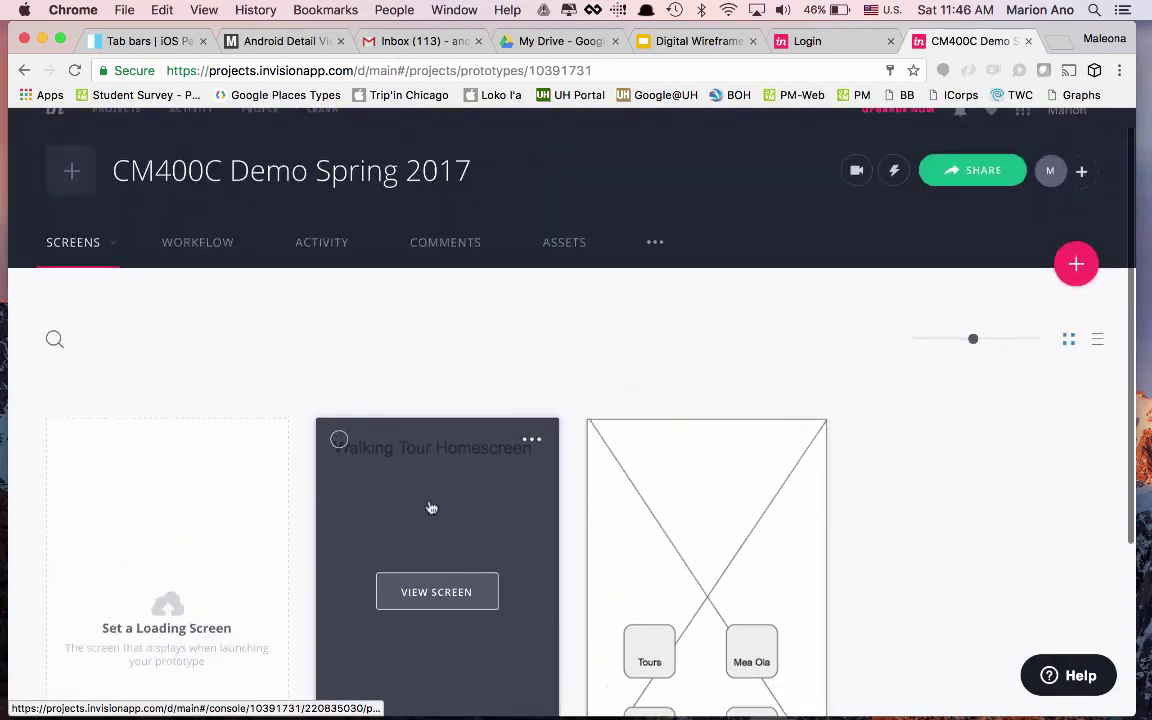
{"action": "scroll", "coordinate": [431, 508], "scroll_direction": "up", "scroll_amount": 1}
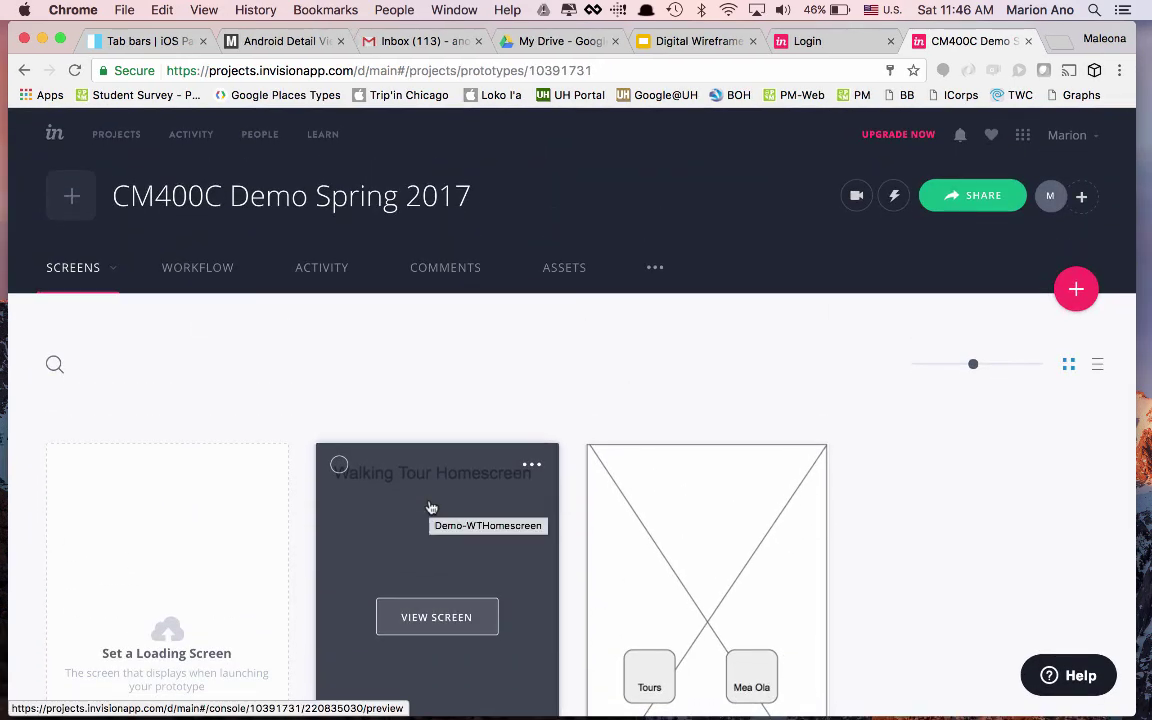
{"action": "scroll", "coordinate": [381, 388], "scroll_direction": "down", "scroll_amount": 3}
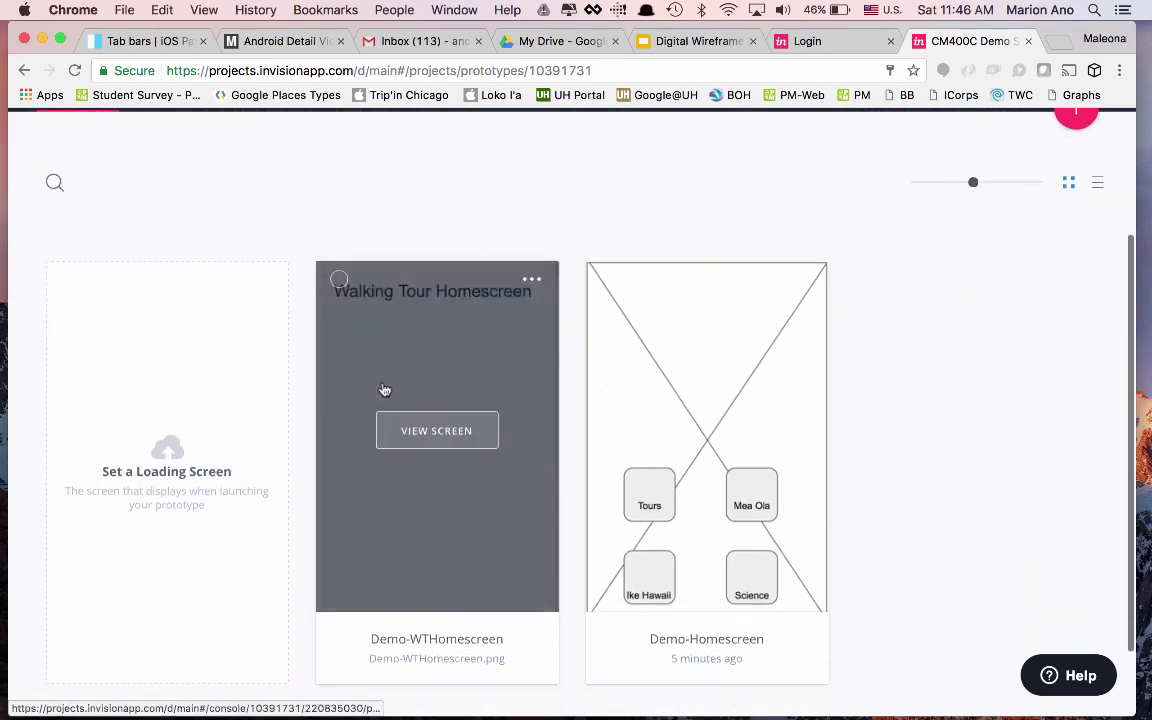